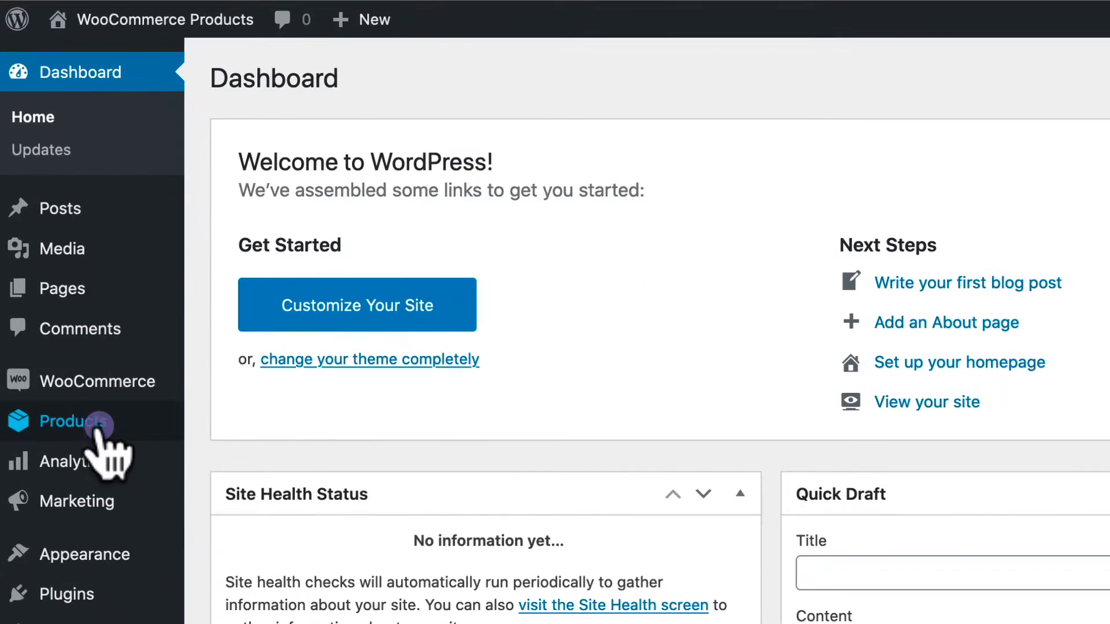
- View the list of all products and the WordPress.org pages of the WooCommerce, PublishPress Capabilities and PublishPress Permissions plugins
{"action": "mouse_move", "coordinate": [56, 289]}
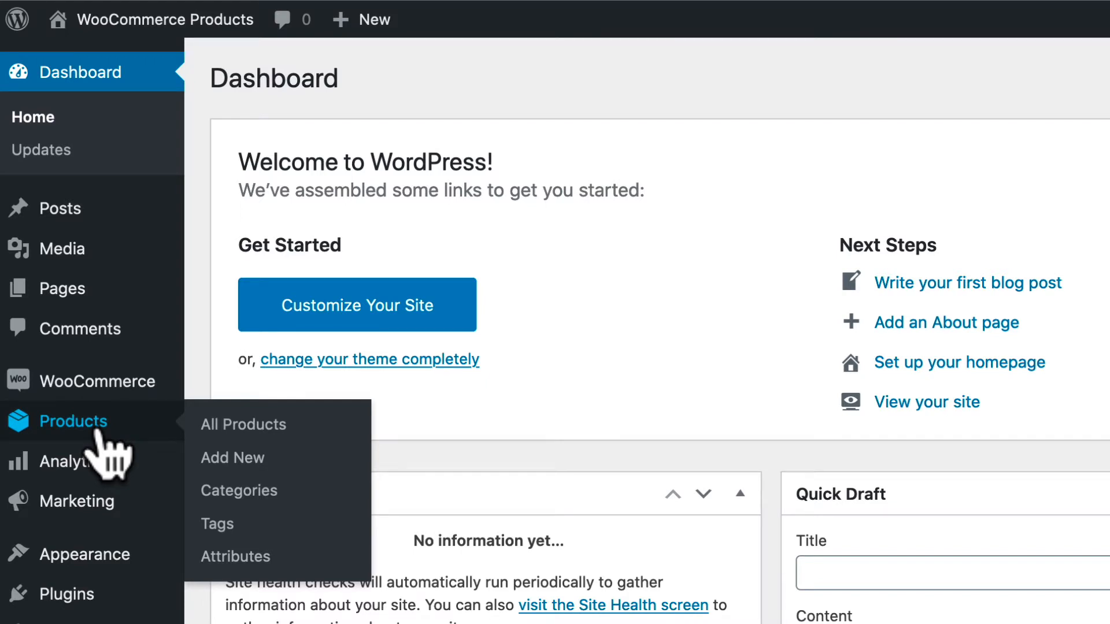
{"action": "left_click", "coordinate": [245, 423]}
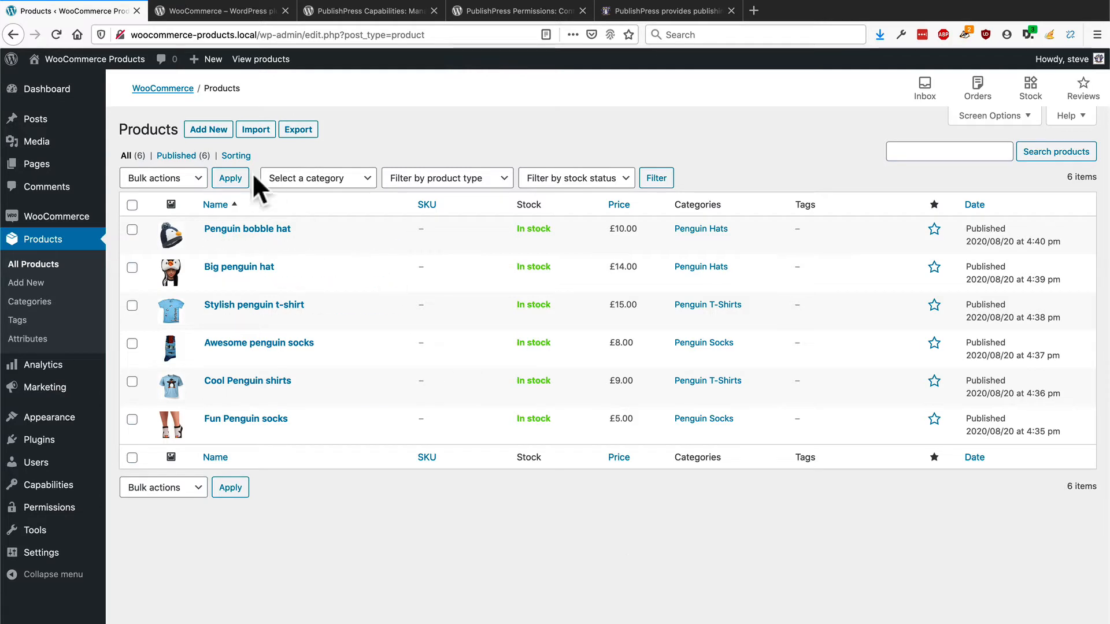
{"action": "left_click", "coordinate": [237, 12]}
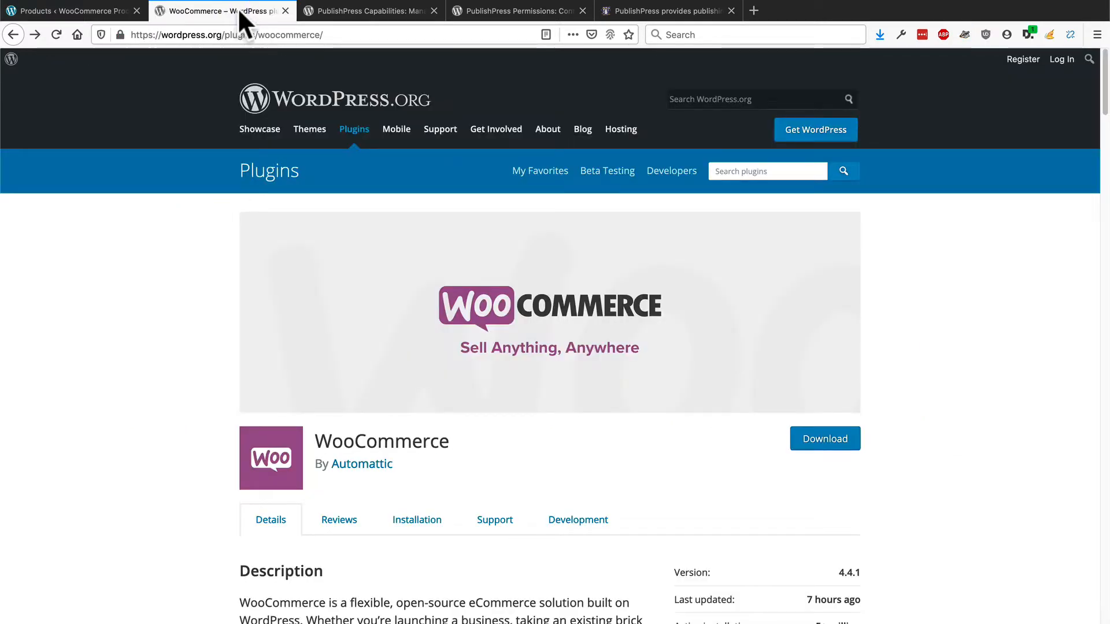
{"action": "left_click", "coordinate": [325, 10]}
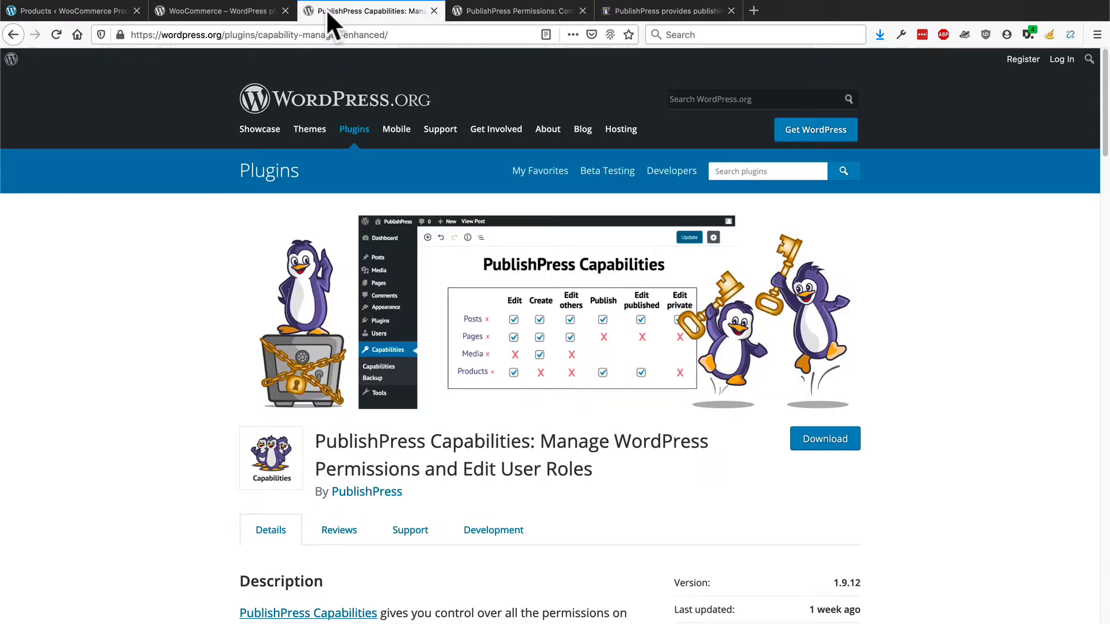
{"action": "left_click", "coordinate": [470, 10]}
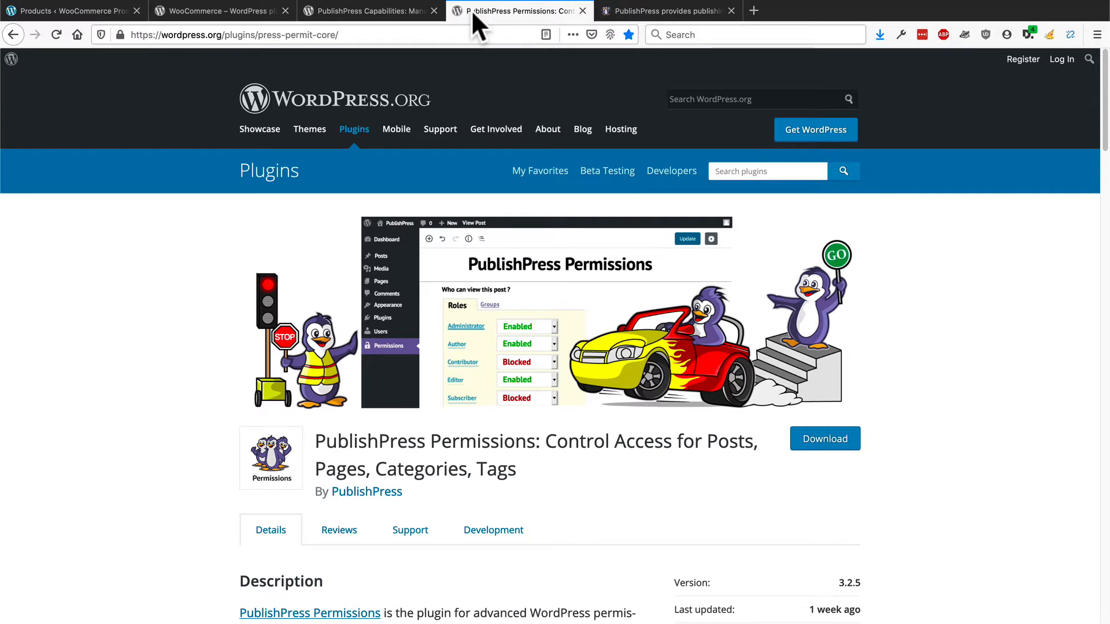
{"action": "left_click", "coordinate": [70, 9]}
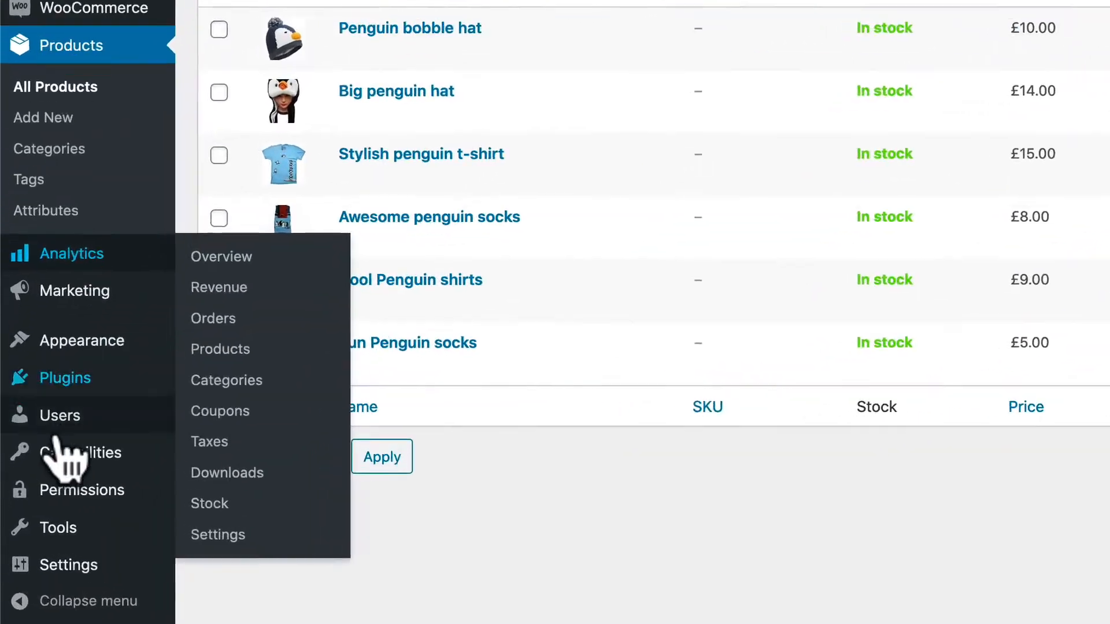
- Copy the Subscriber role in the role capabilities settings as a new role named Product Category Manager
{"action": "mouse_move", "coordinate": [30, 490]}
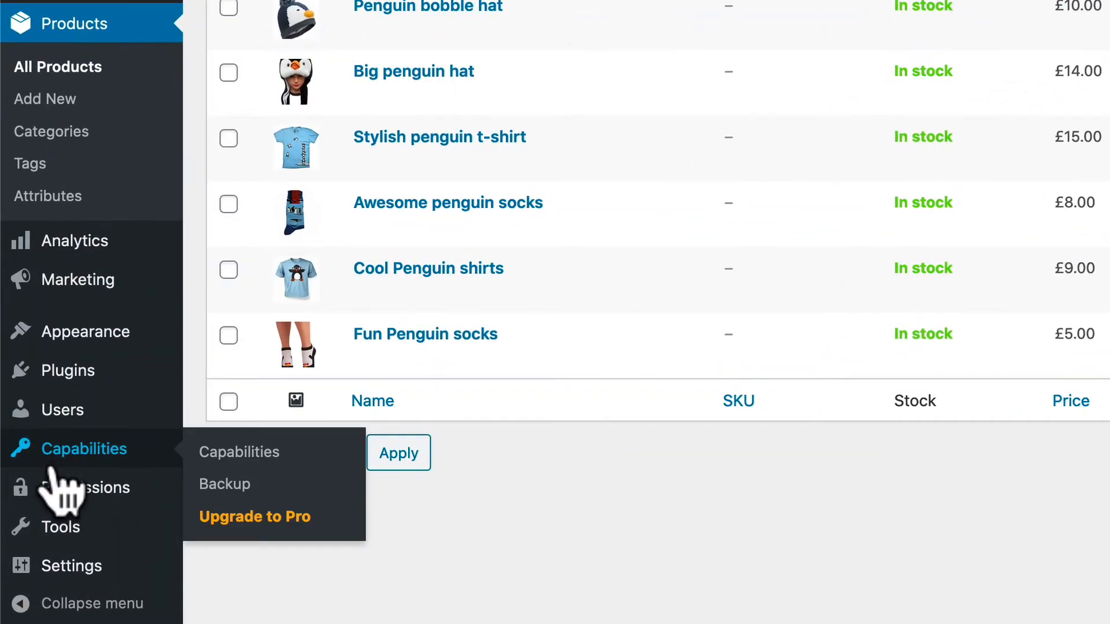
{"action": "left_click", "coordinate": [53, 457]}
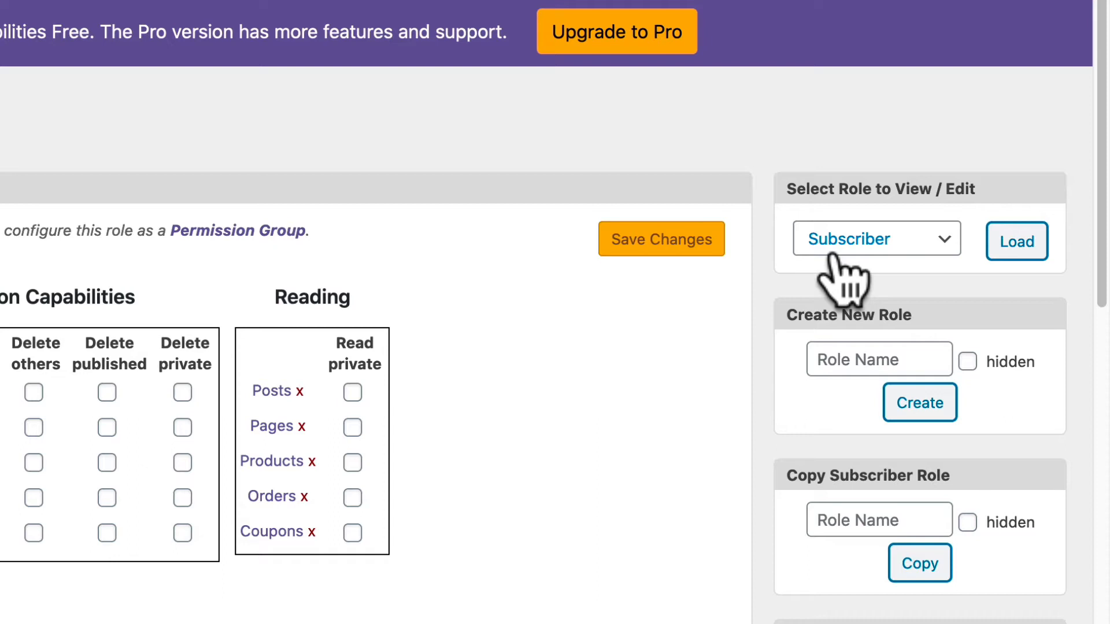
{"action": "left_click", "coordinate": [832, 256]}
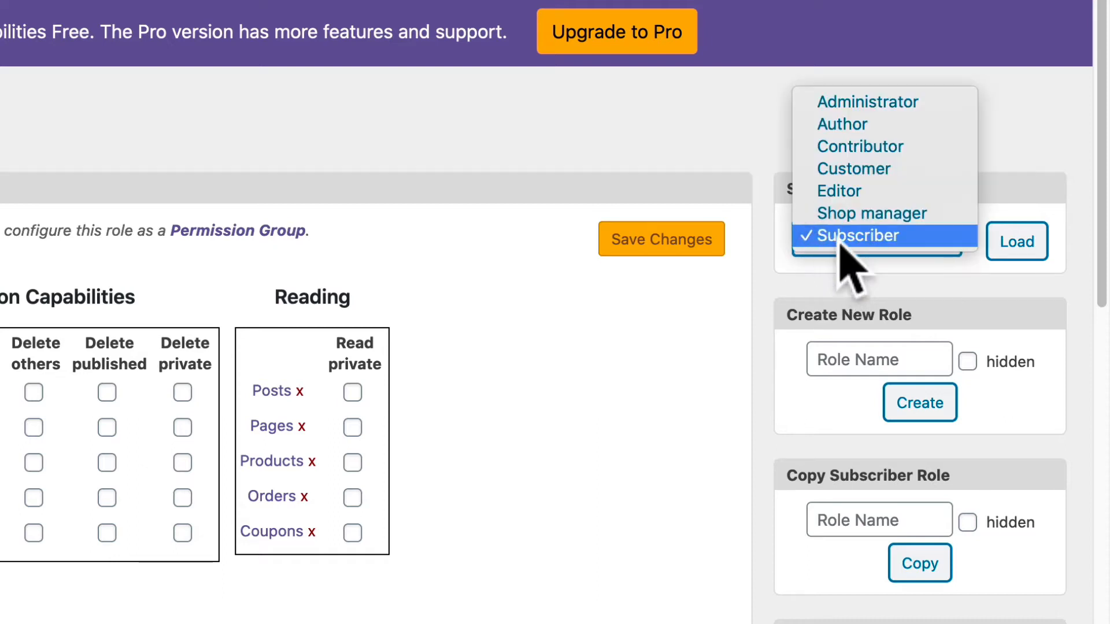
{"action": "left_click", "coordinate": [841, 241]}
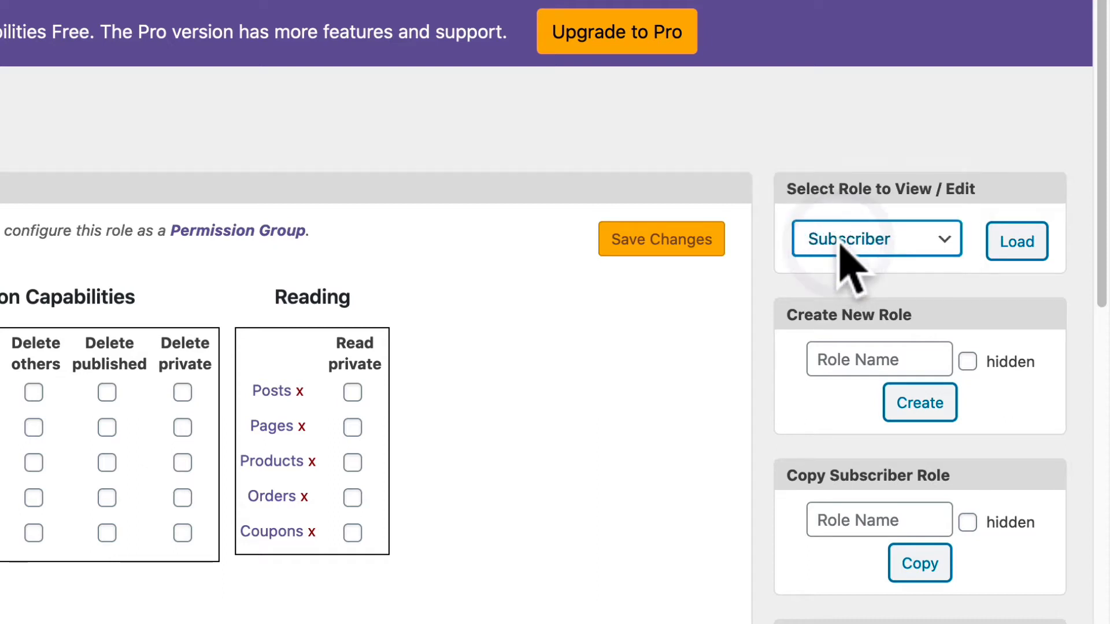
{"action": "left_click", "coordinate": [849, 520]}
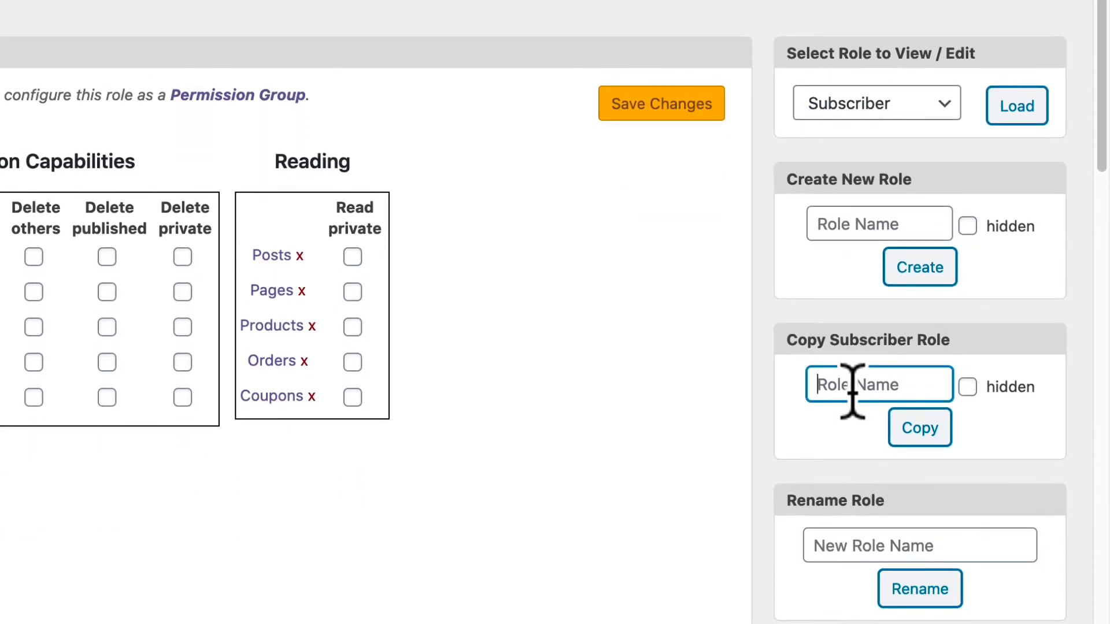
{"action": "type", "text": "Pro"}
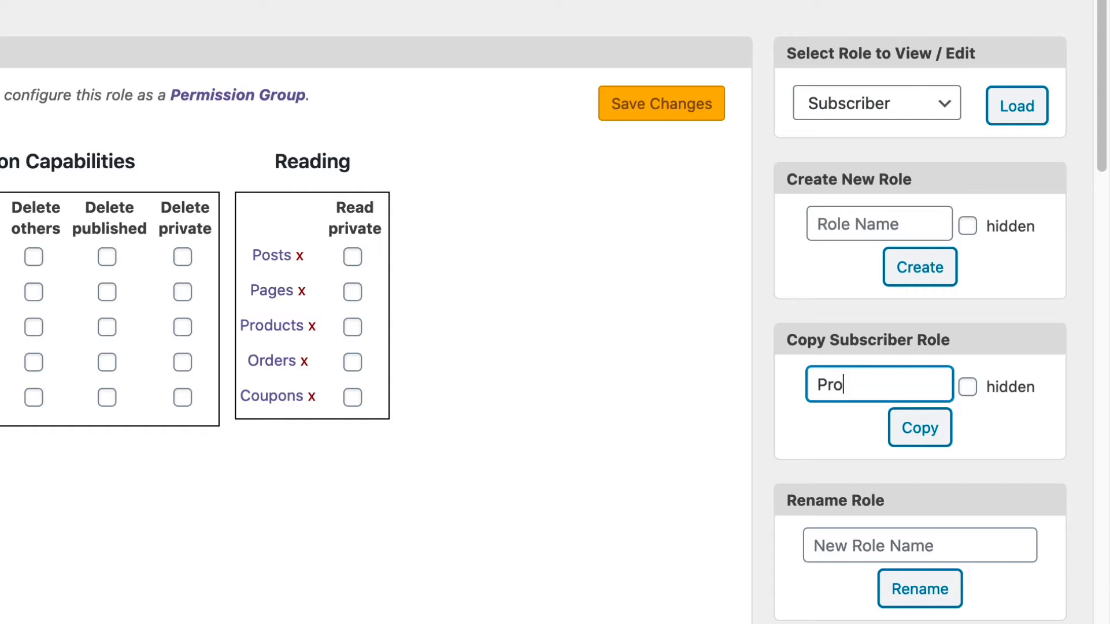
{"action": "type", "text": "duct Category M"}
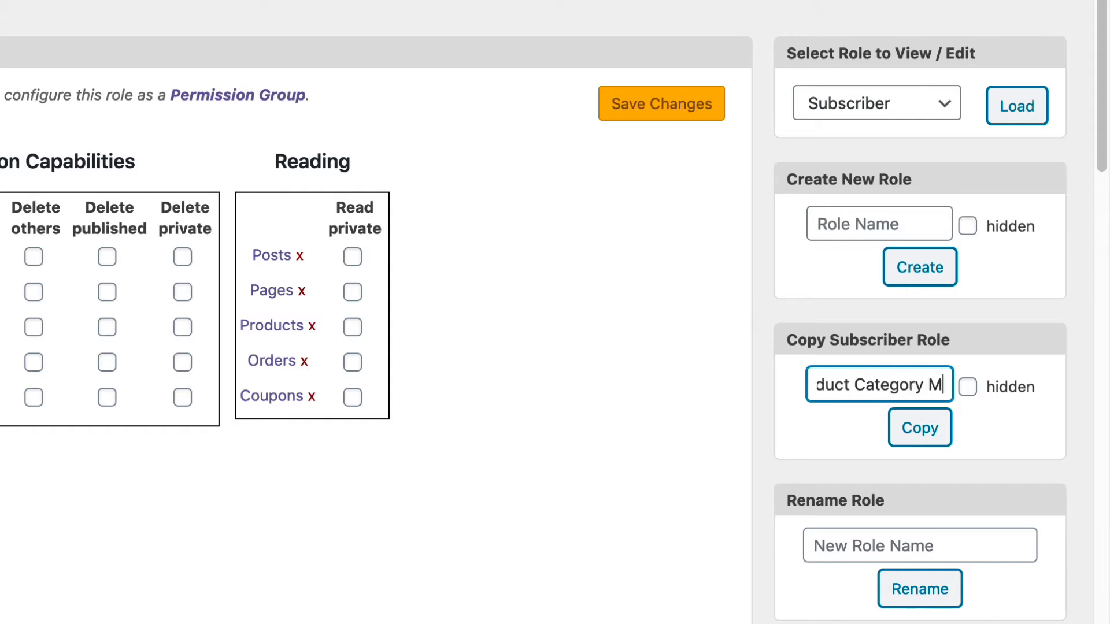
{"action": "type", "text": "anager"}
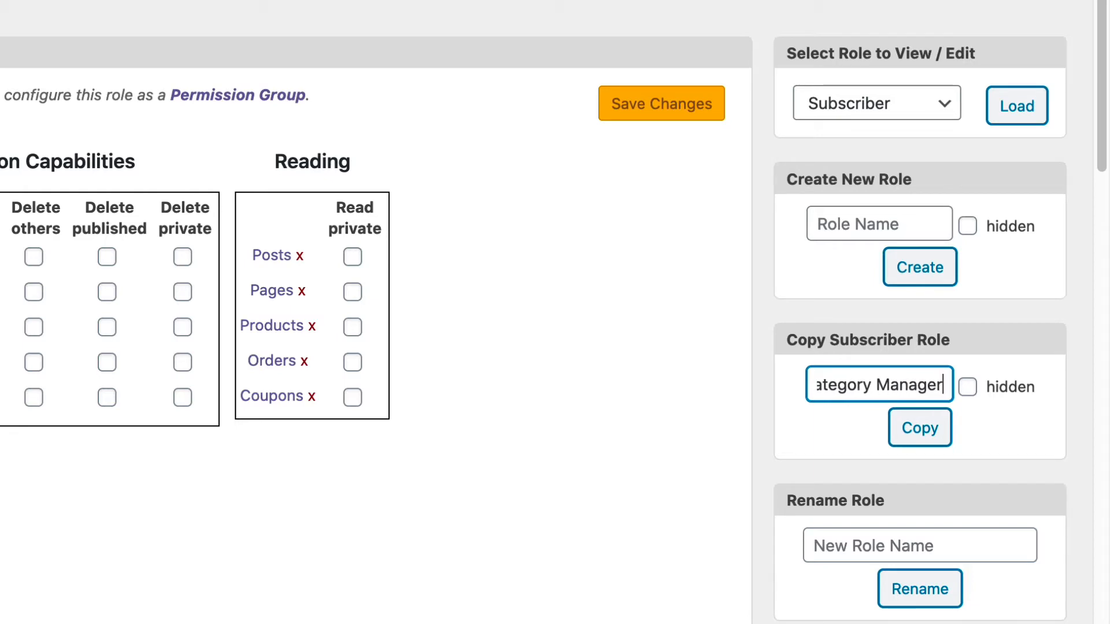
{"action": "left_click", "coordinate": [935, 438]}
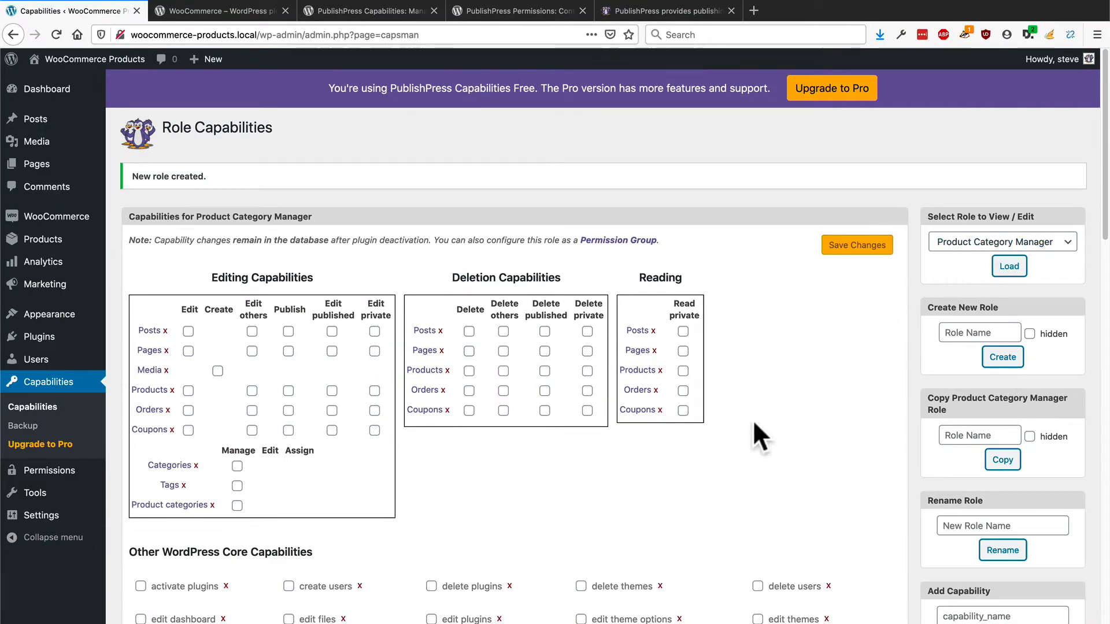
- Add the capability view_admin_dashboard to the Product Category Manager role
{"action": "scroll", "coordinate": [754, 422], "scroll_direction": "down", "scroll_amount": 5}
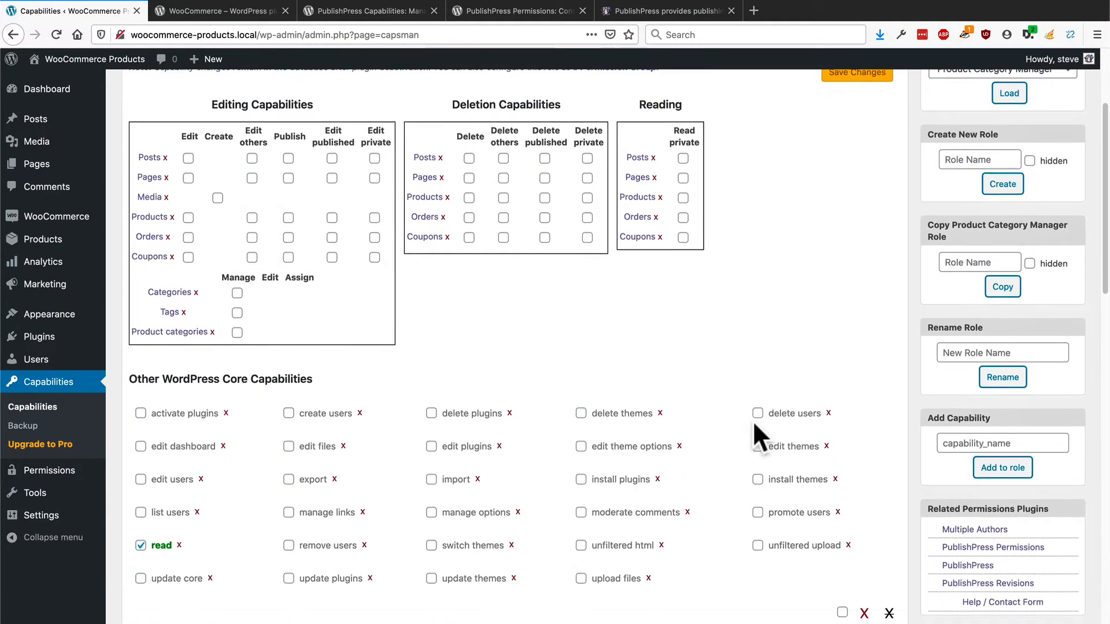
{"action": "scroll", "coordinate": [753, 421], "scroll_direction": "down", "scroll_amount": 1}
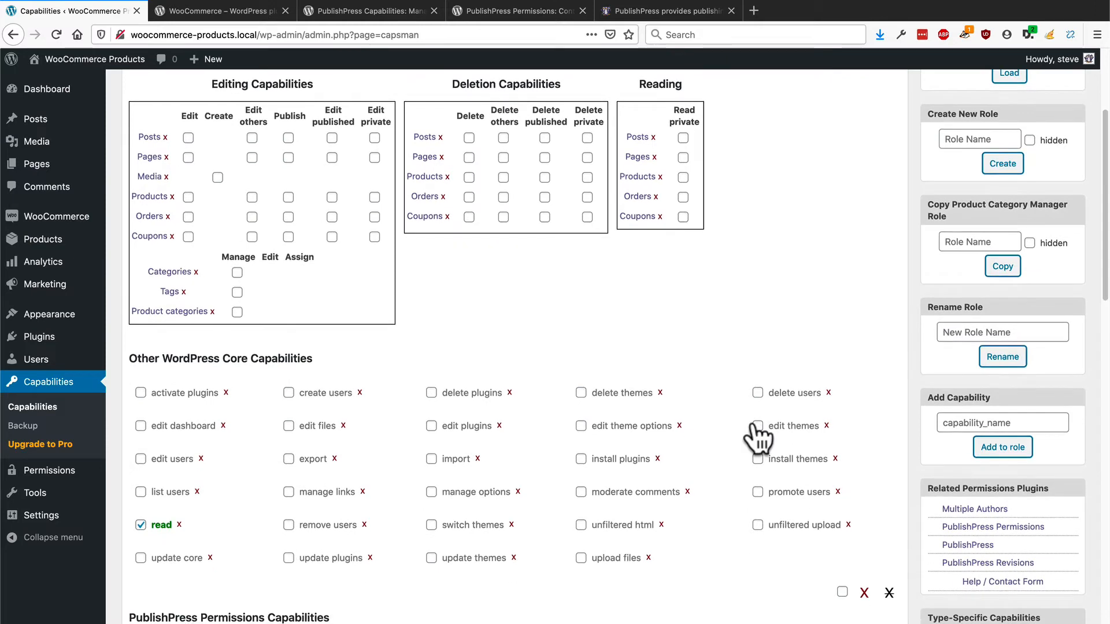
{"action": "scroll", "coordinate": [757, 439], "scroll_direction": "down", "scroll_amount": 1}
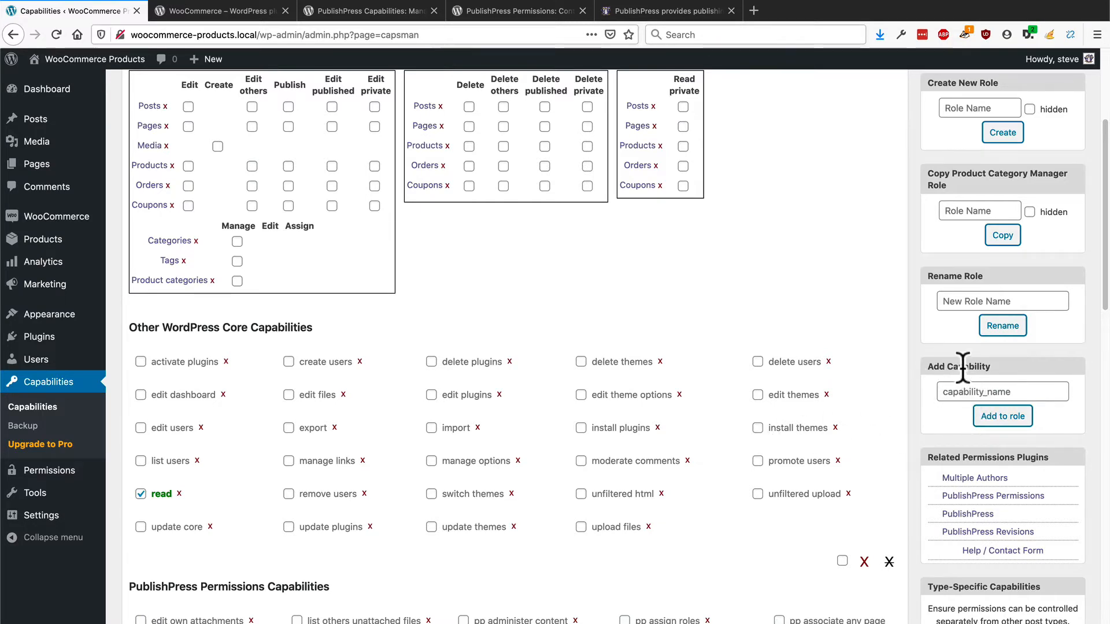
{"action": "left_click", "coordinate": [942, 393]}
{"action": "type", "text": "view"}
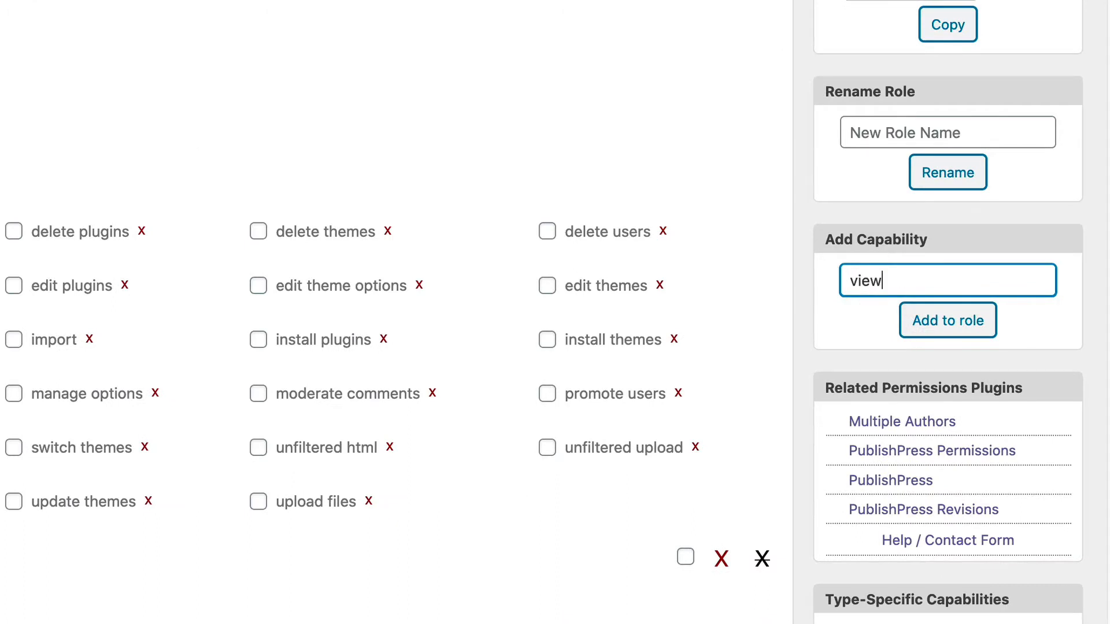
{"action": "type", "text": "_admin_dashboard"}
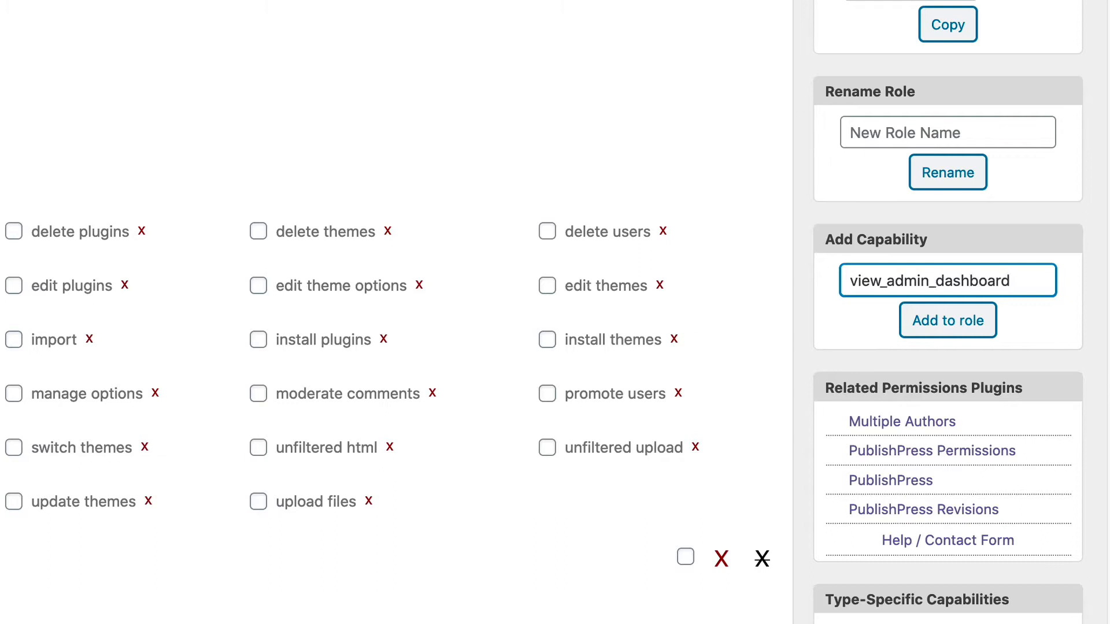
{"action": "left_click", "coordinate": [962, 326]}
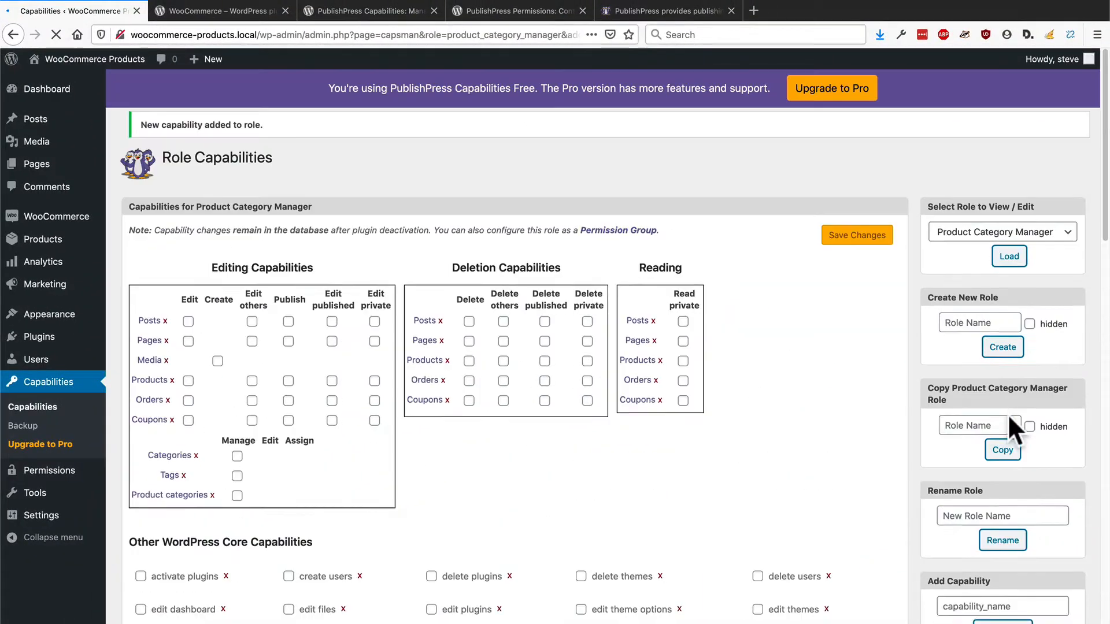
- Check the view admin dashboard entry and the other capabilities of the Product Category Manager role, and save the role
{"action": "scroll", "coordinate": [719, 460], "scroll_direction": "down", "scroll_amount": 10}
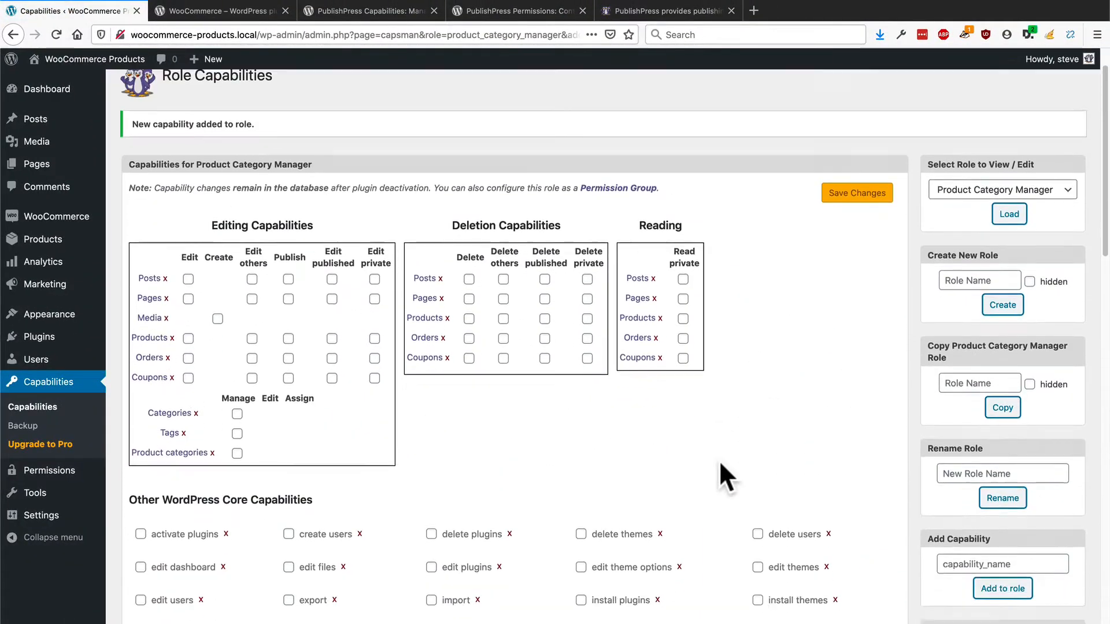
{"action": "scroll", "coordinate": [719, 460], "scroll_direction": "down", "scroll_amount": 7}
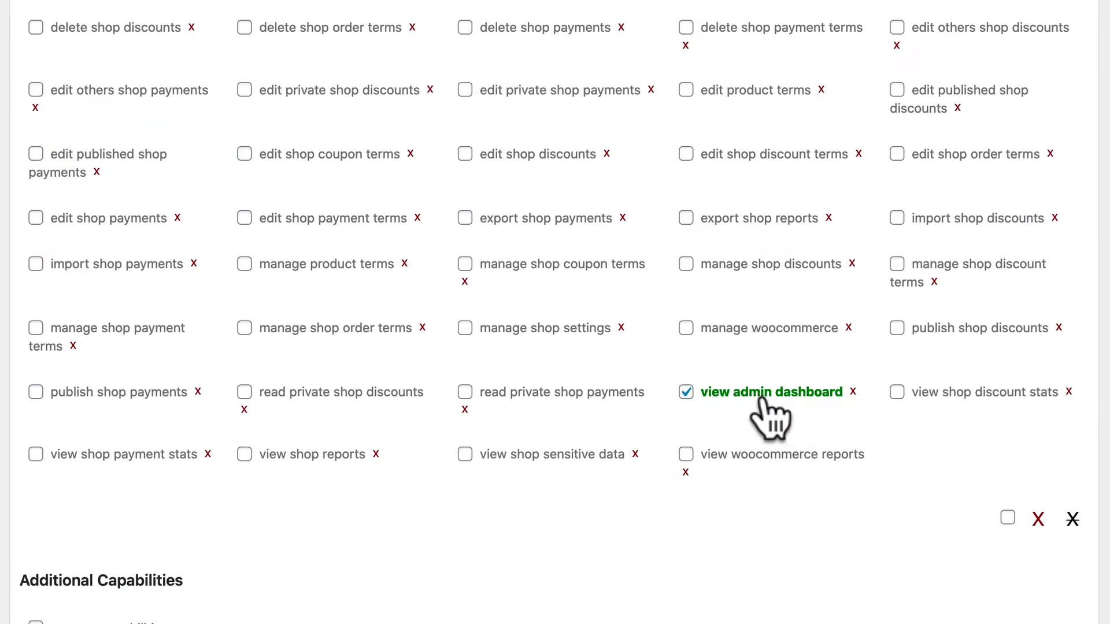
{"action": "scroll", "coordinate": [665, 378], "scroll_direction": "up", "scroll_amount": 13}
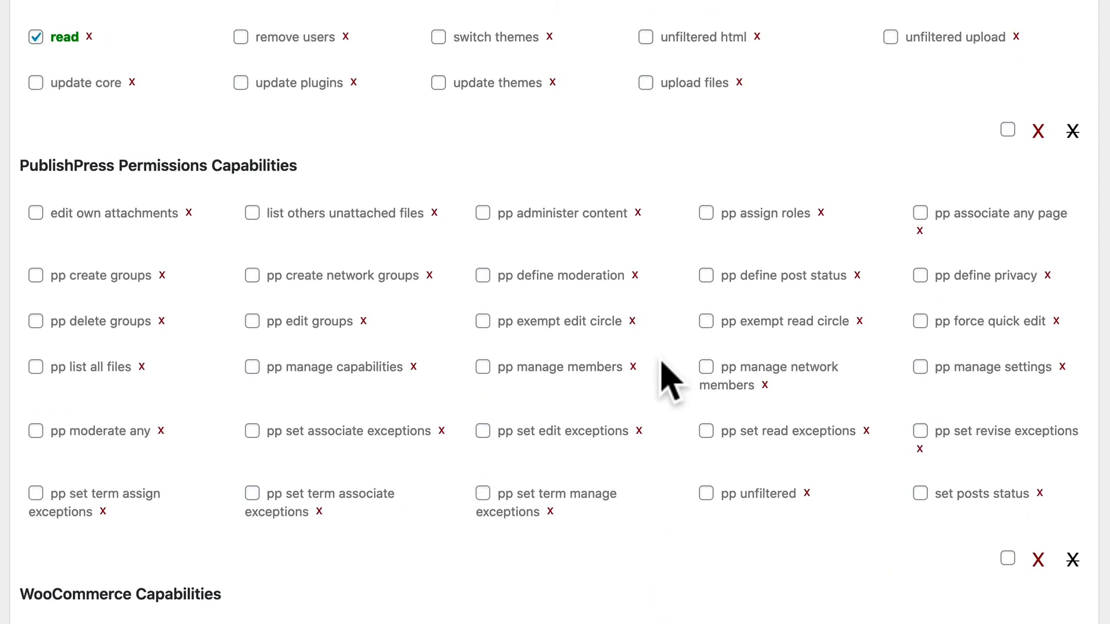
{"action": "scroll", "coordinate": [671, 379], "scroll_direction": "up", "scroll_amount": 4}
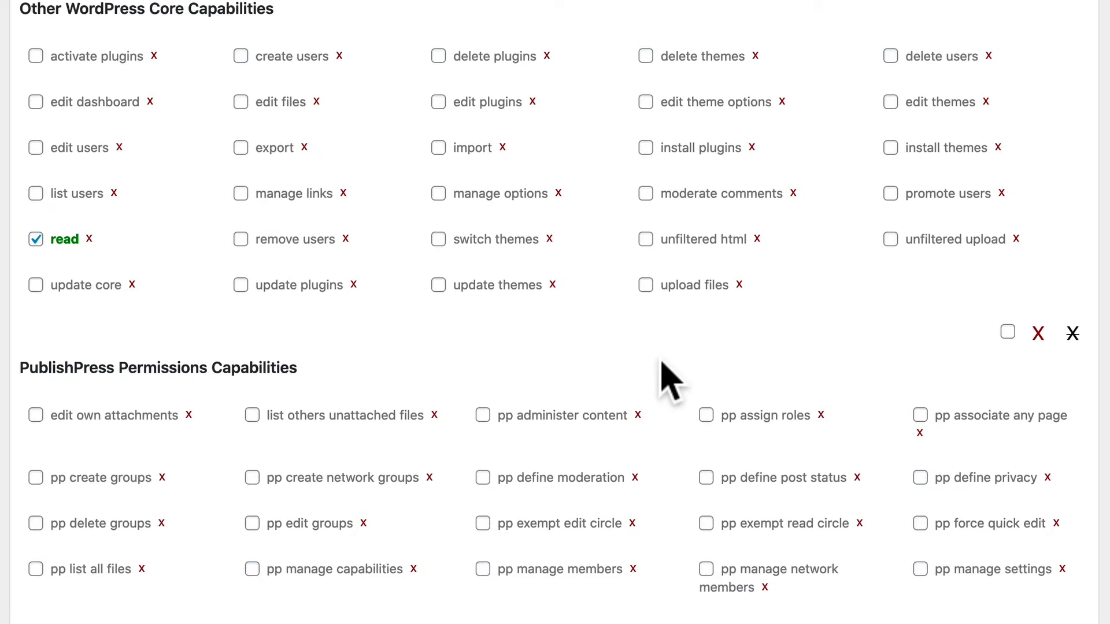
{"action": "scroll", "coordinate": [663, 364], "scroll_direction": "up", "scroll_amount": 5}
{"action": "scroll", "coordinate": [659, 364], "scroll_direction": "down", "scroll_amount": 2}
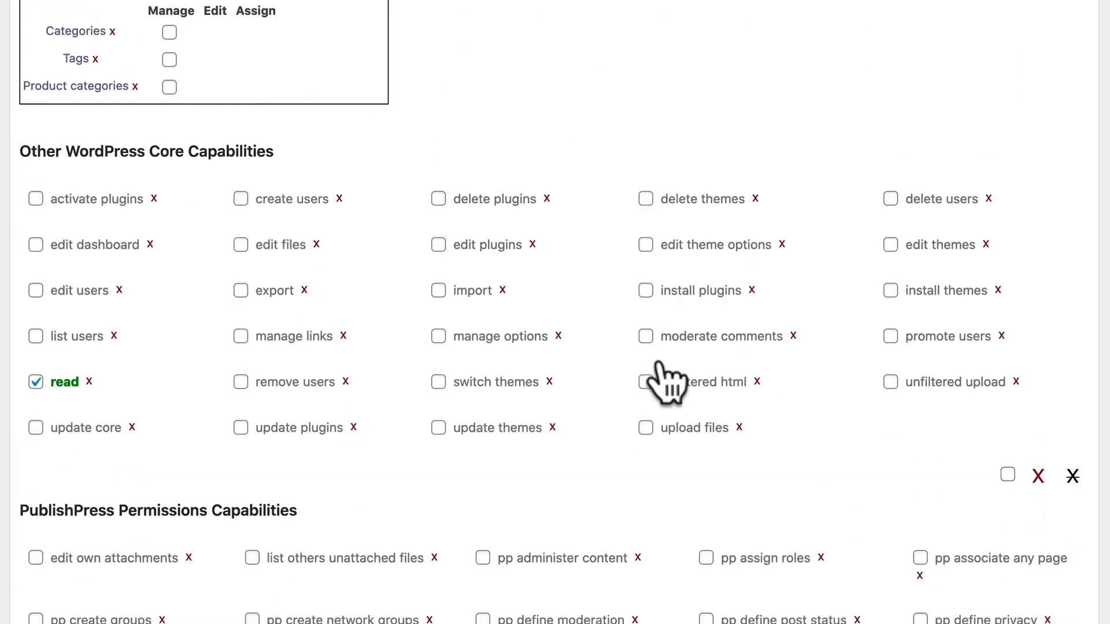
{"action": "scroll", "coordinate": [659, 370], "scroll_direction": "down", "scroll_amount": 5}
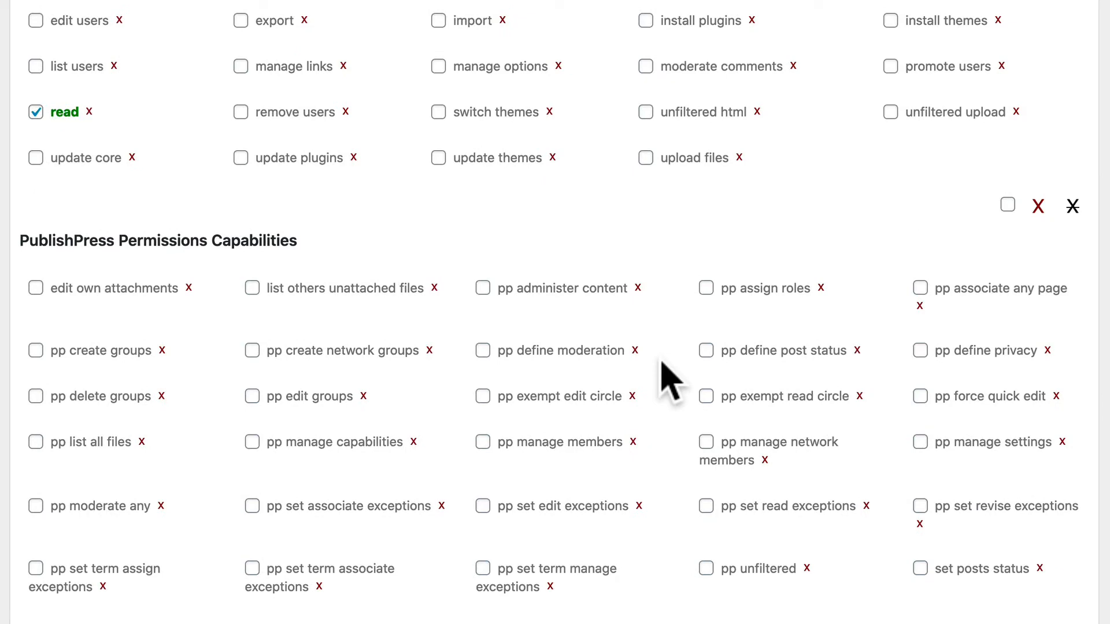
{"action": "scroll", "coordinate": [671, 379], "scroll_direction": "up", "scroll_amount": 10}
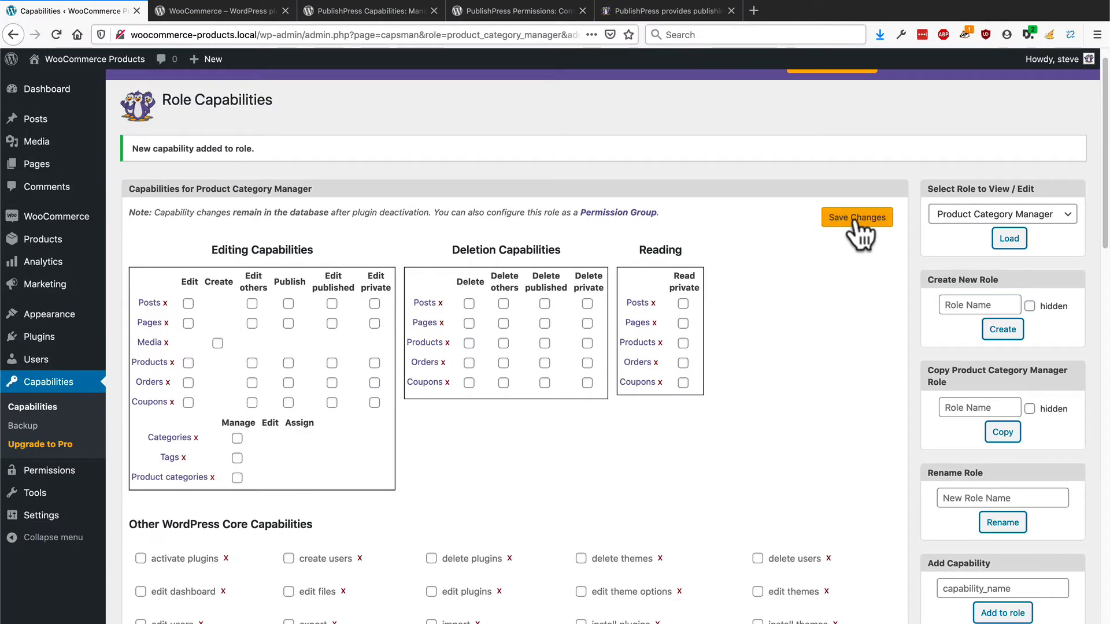
{"action": "left_click", "coordinate": [857, 222]}
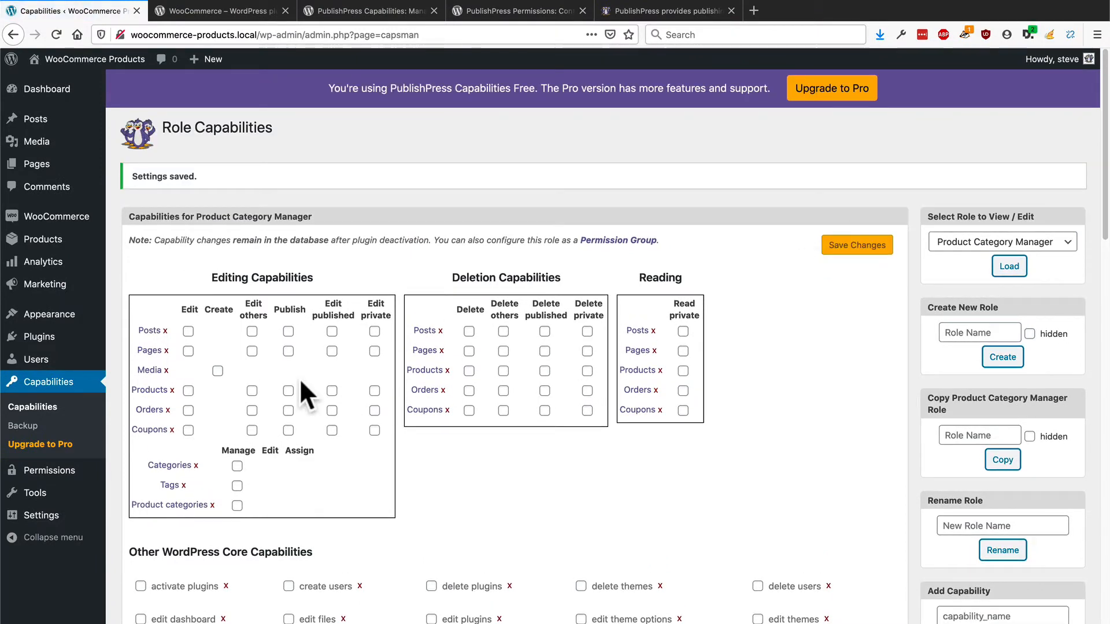
- Save the Core permissions settings with the Products post type and the Product categories taxonomy enabled for filtering
{"action": "mouse_move", "coordinate": [49, 471]}
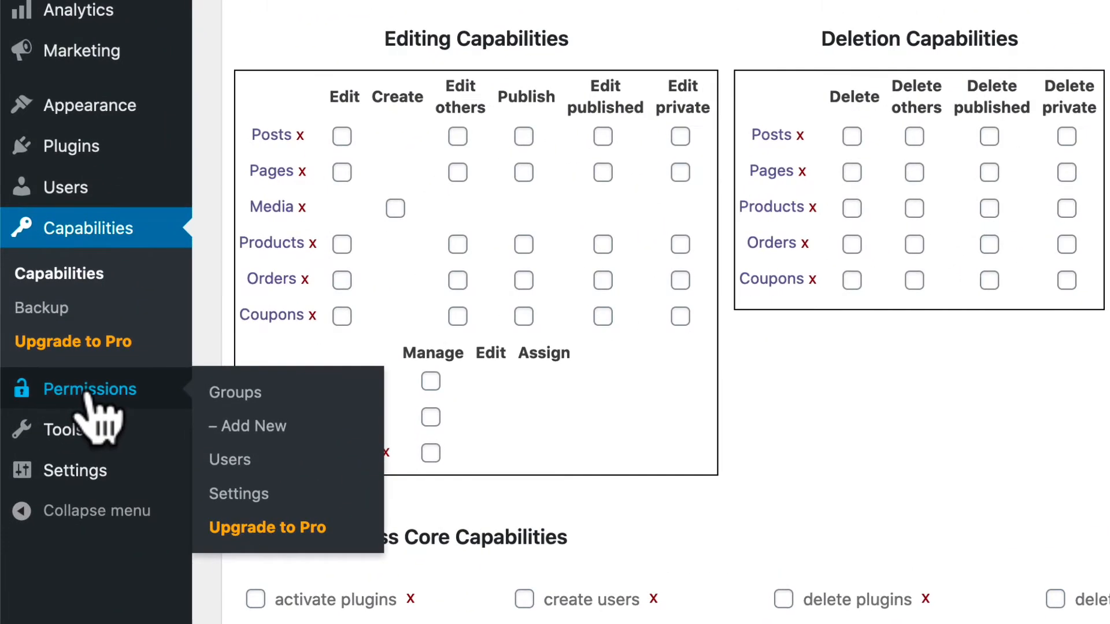
{"action": "left_click", "coordinate": [236, 492]}
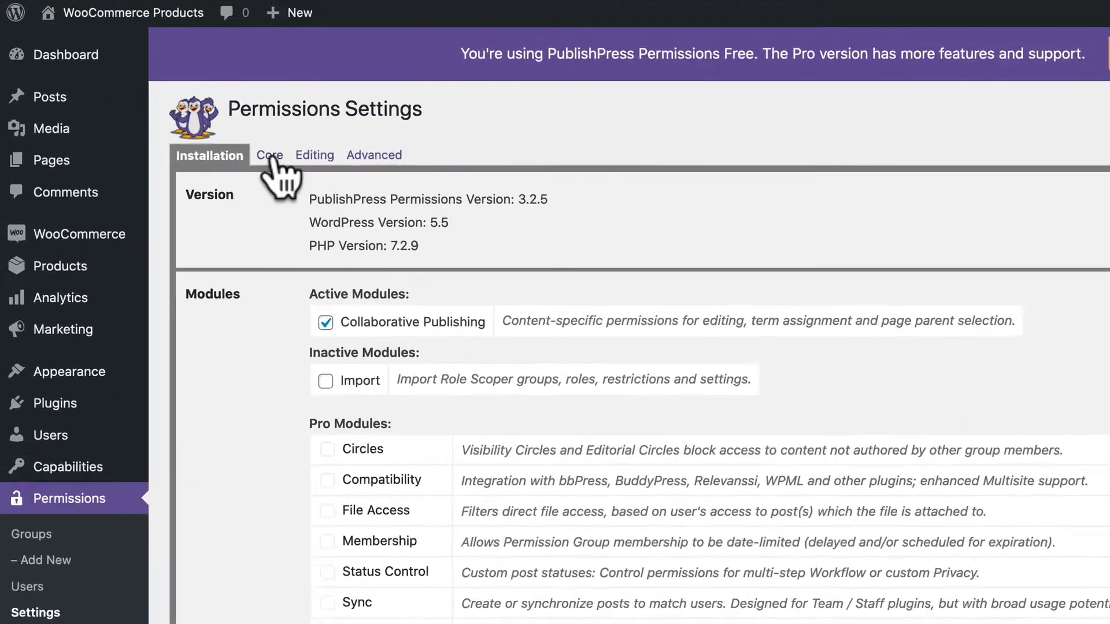
{"action": "left_click", "coordinate": [193, 161]}
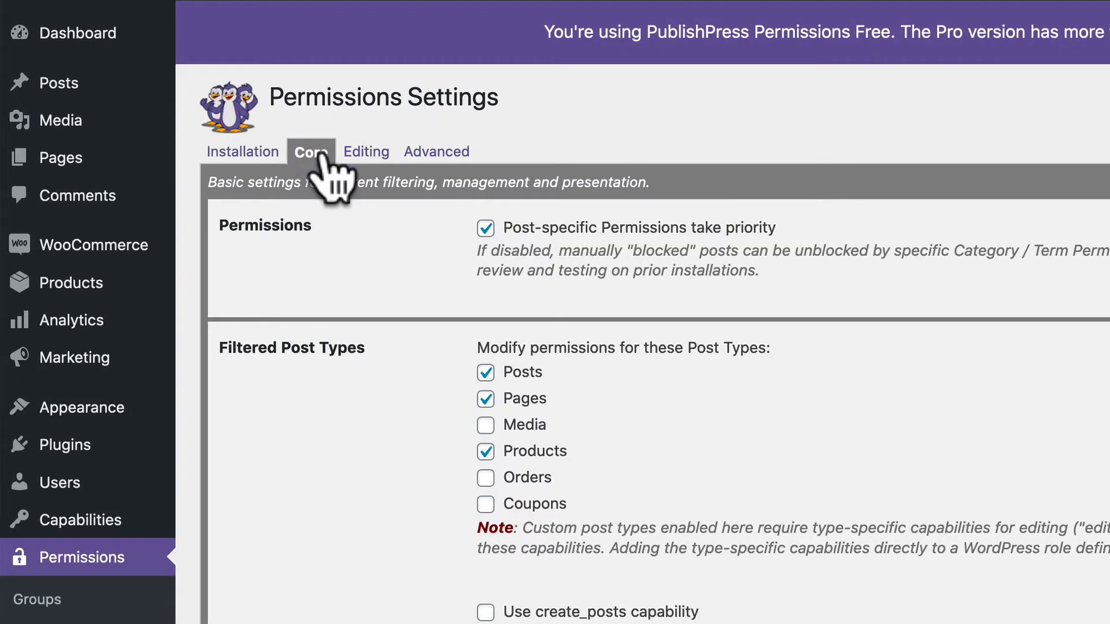
{"action": "left_click", "coordinate": [484, 452]}
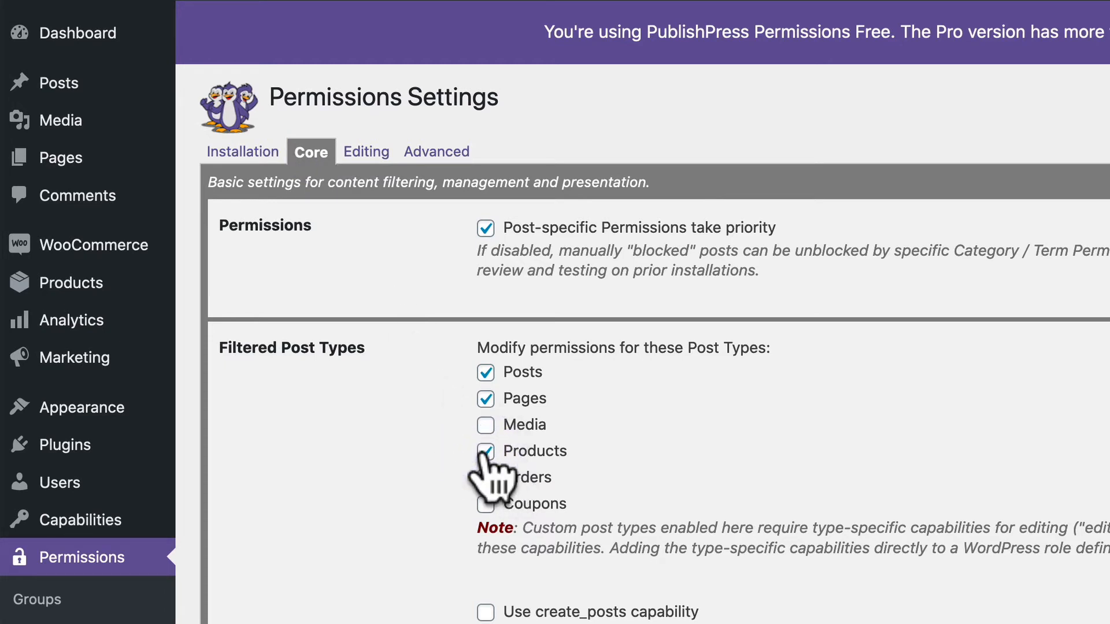
{"action": "scroll", "coordinate": [657, 508], "scroll_direction": "down", "scroll_amount": 5}
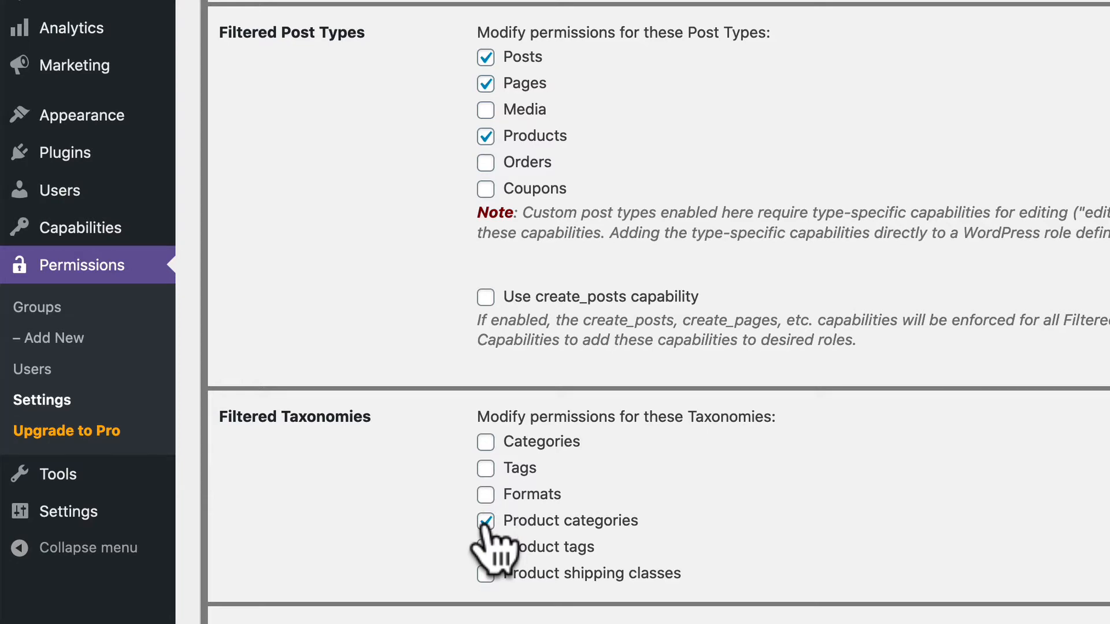
{"action": "left_click", "coordinate": [1063, 86]}
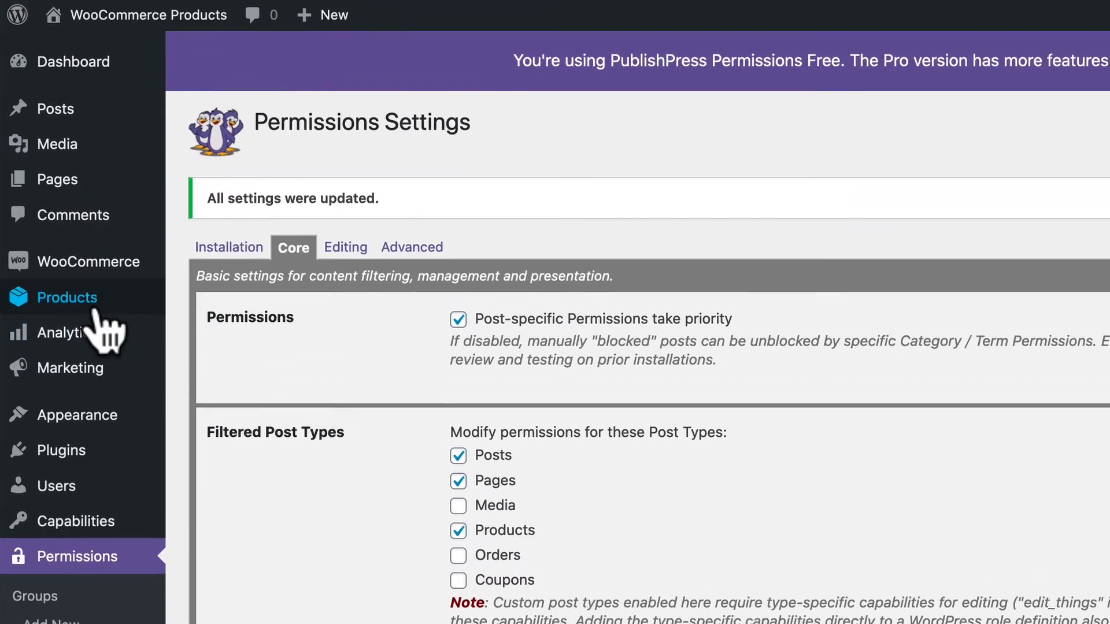
- Open the Penguin Socks product category for editing and go to its permissions for reading products
{"action": "mouse_move", "coordinate": [55, 302]}
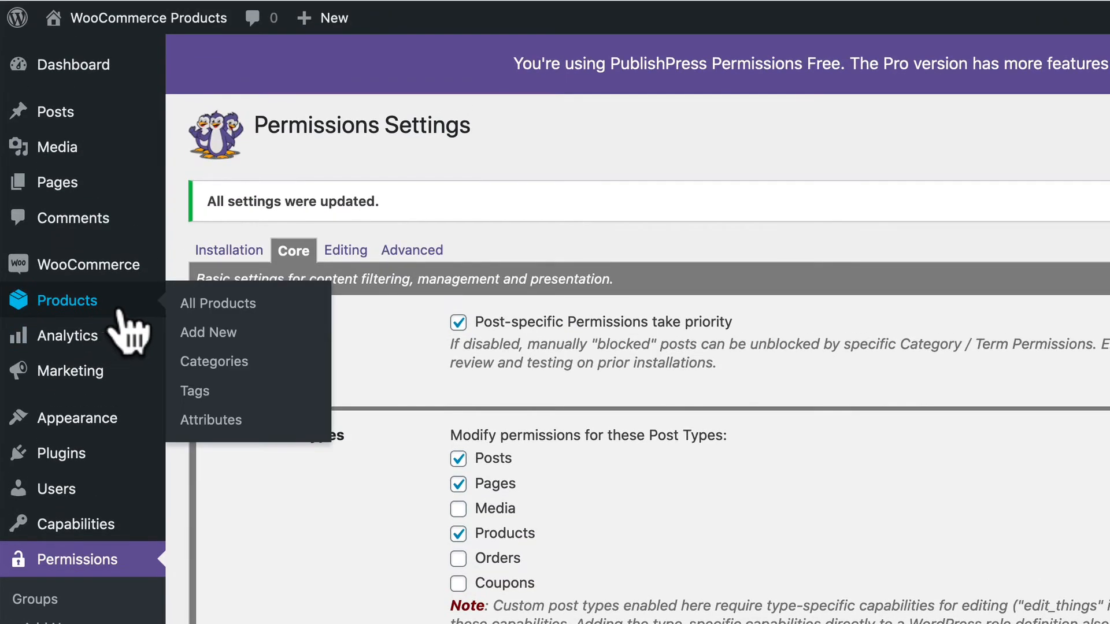
{"action": "left_click", "coordinate": [198, 360]}
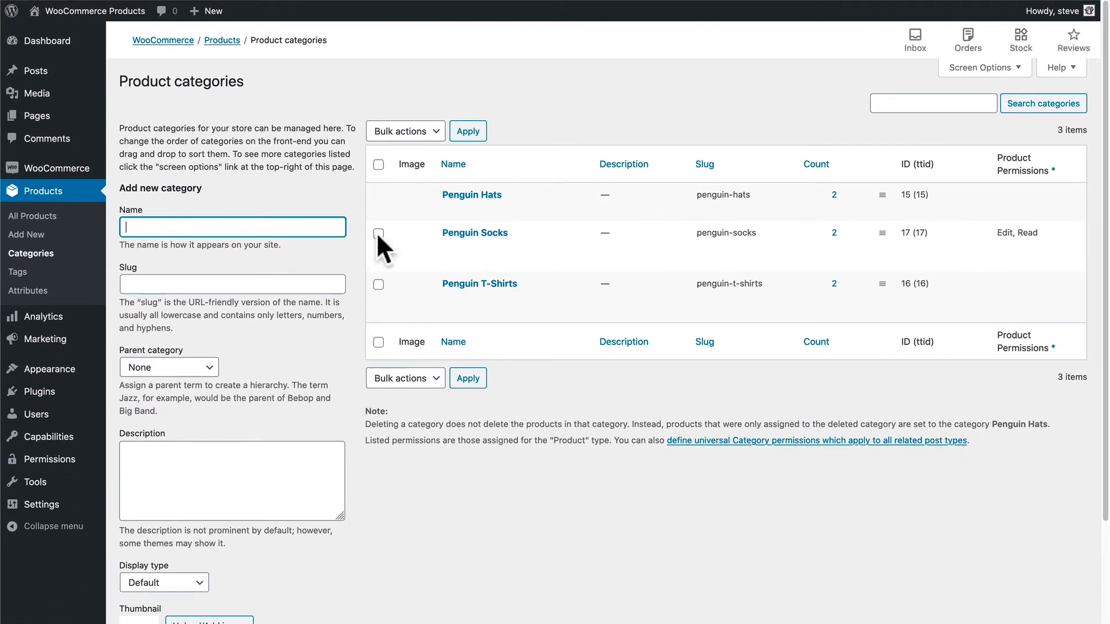
{"action": "mouse_move", "coordinate": [414, 238]}
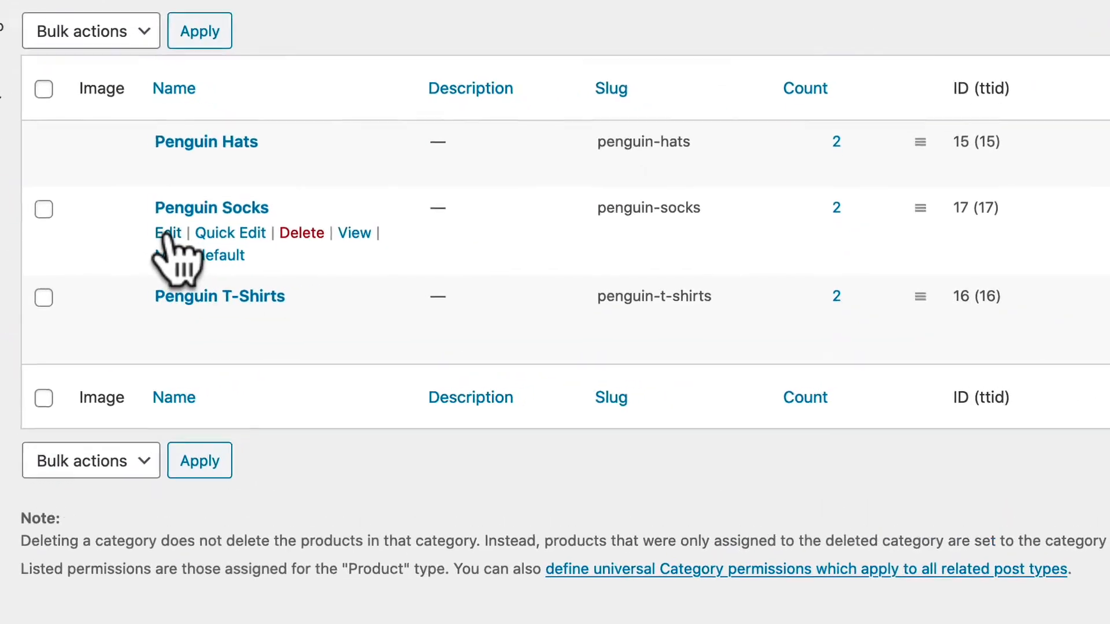
{"action": "left_click", "coordinate": [161, 234]}
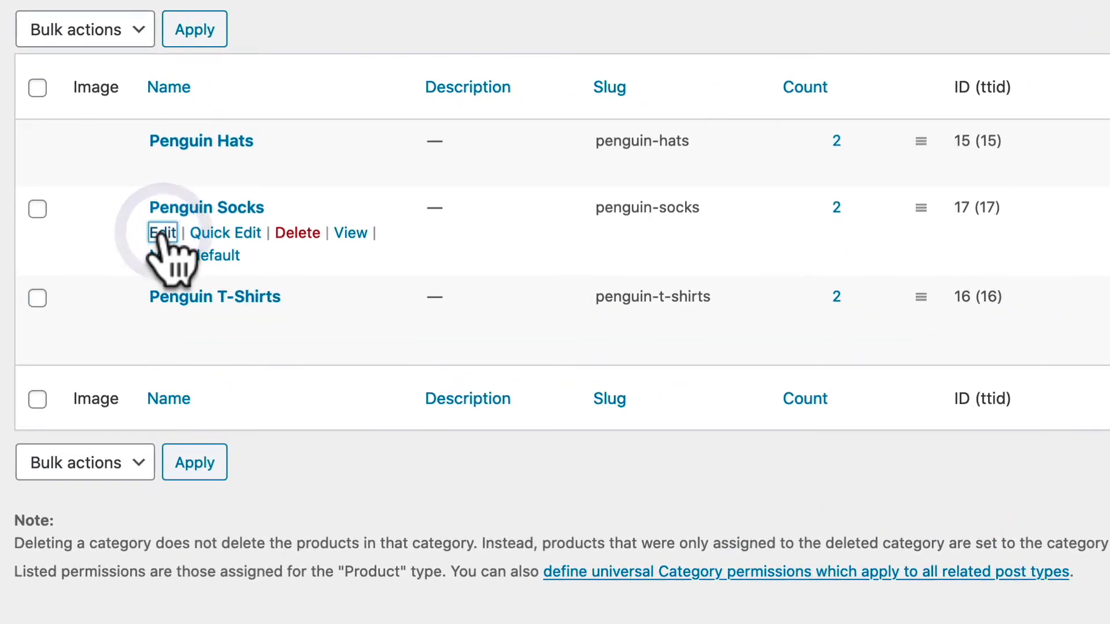
{"action": "scroll", "coordinate": [379, 347], "scroll_direction": "down", "scroll_amount": 5}
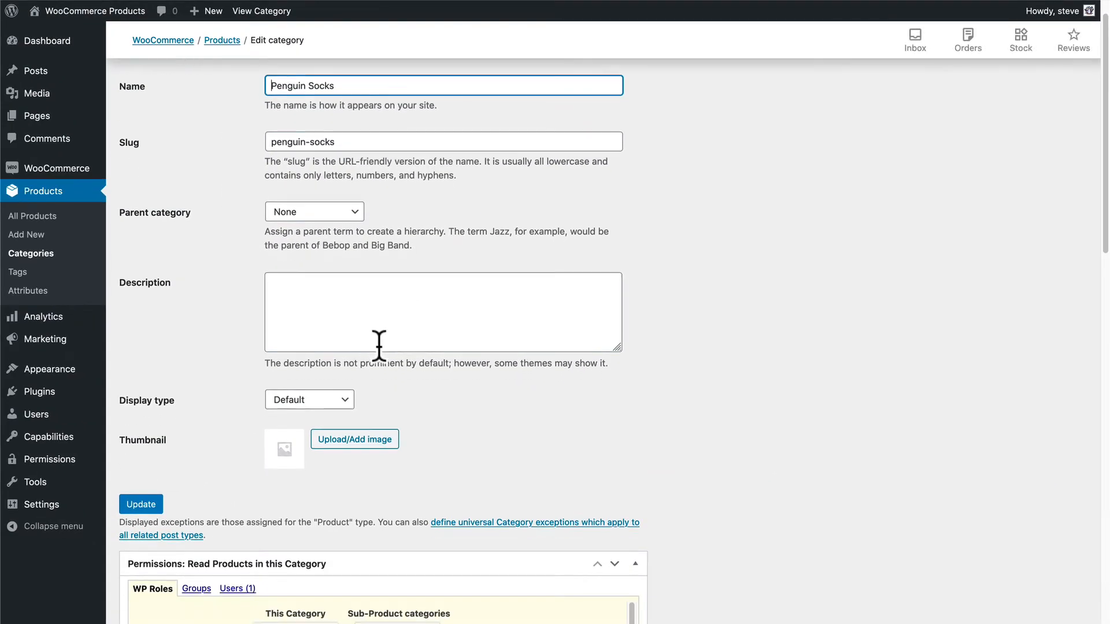
{"action": "scroll", "coordinate": [379, 347], "scroll_direction": "down", "scroll_amount": 3}
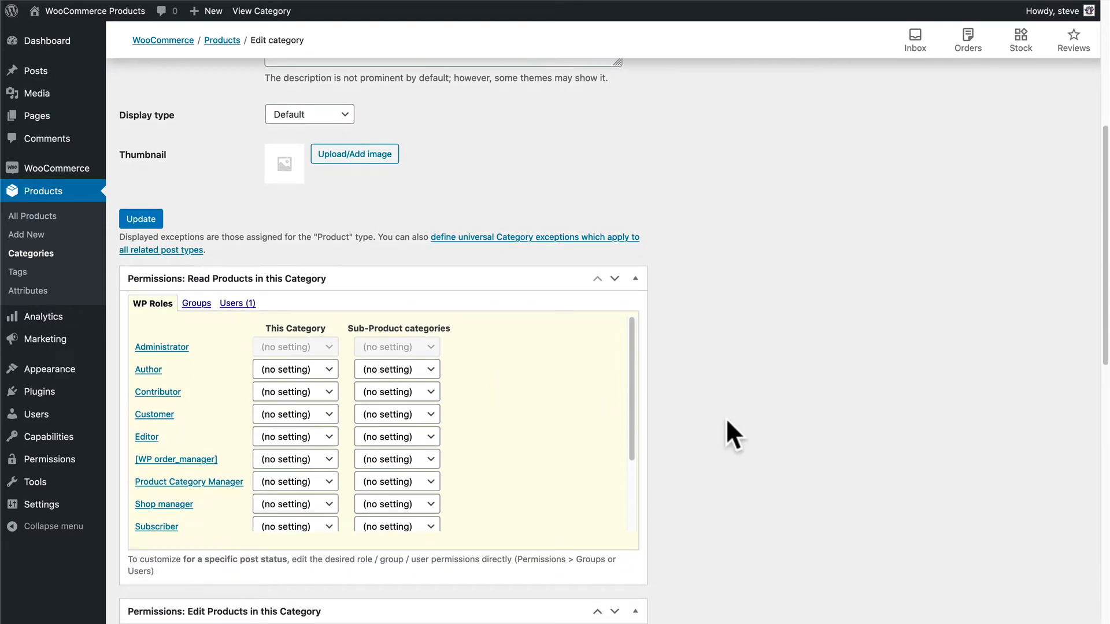
- Enable reading products in Penguin Socks for the Product Category Manager role, for both this category and sub-product categories
{"action": "scroll", "coordinate": [727, 422], "scroll_direction": "down", "scroll_amount": 1}
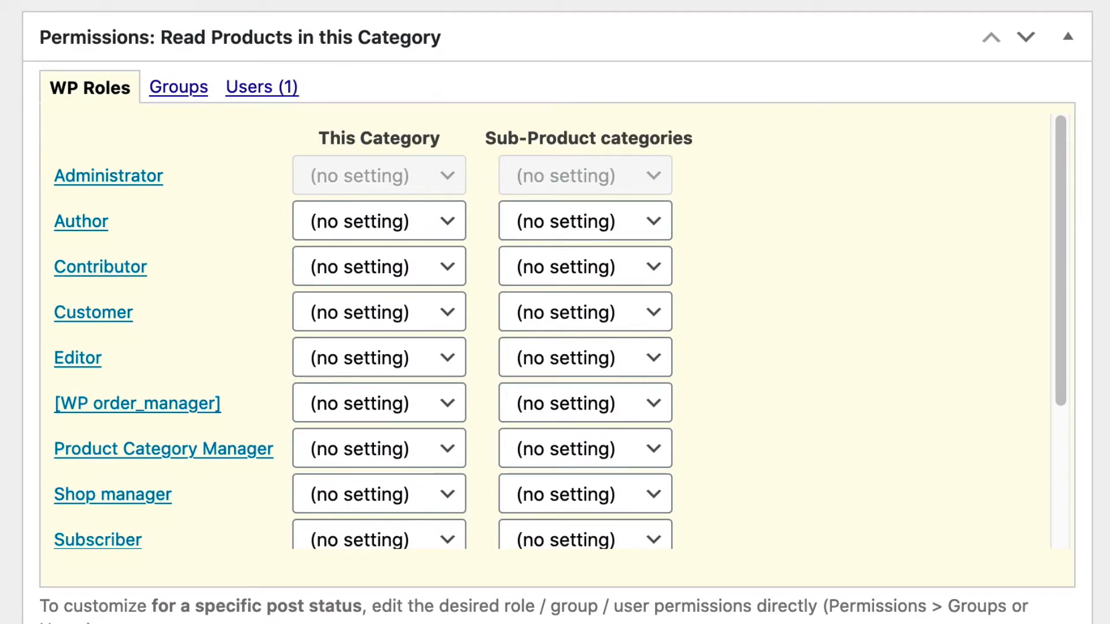
{"action": "scroll", "coordinate": [555, 313], "scroll_direction": "down", "scroll_amount": 1}
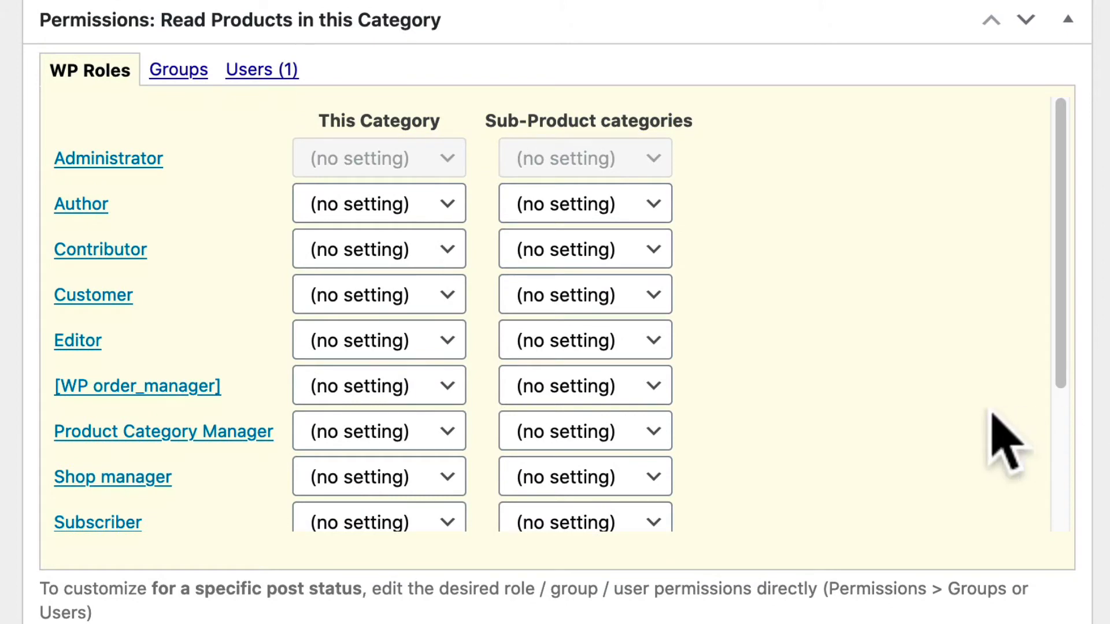
{"action": "scroll", "coordinate": [1004, 442], "scroll_direction": "down", "scroll_amount": 2}
{"action": "scroll", "coordinate": [1004, 441], "scroll_direction": "down", "scroll_amount": 3}
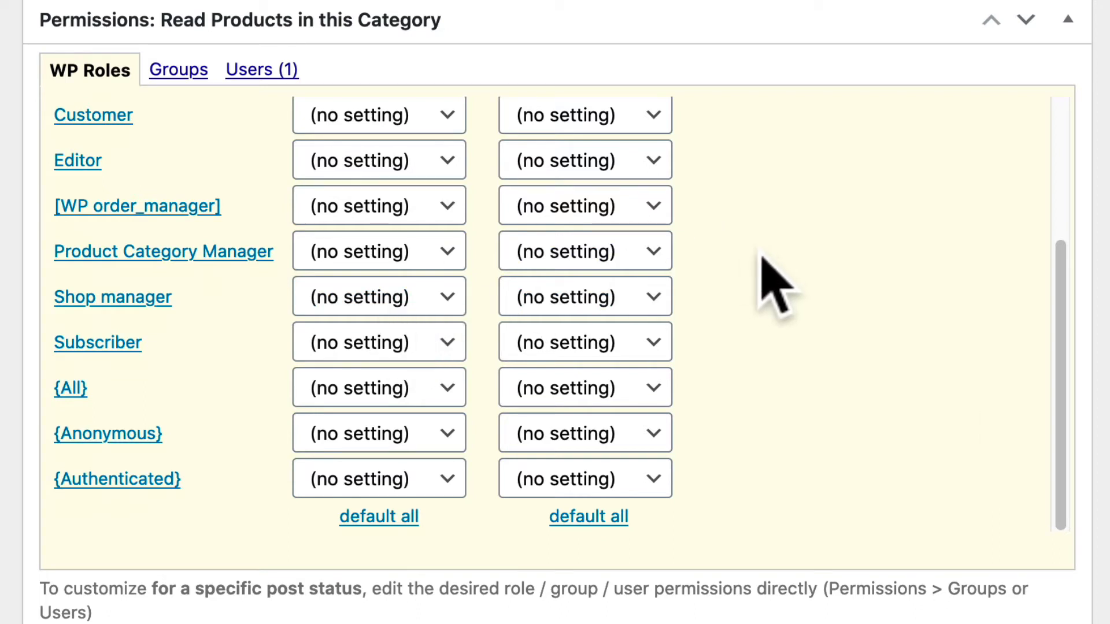
{"action": "scroll", "coordinate": [775, 283], "scroll_direction": "up", "scroll_amount": 5}
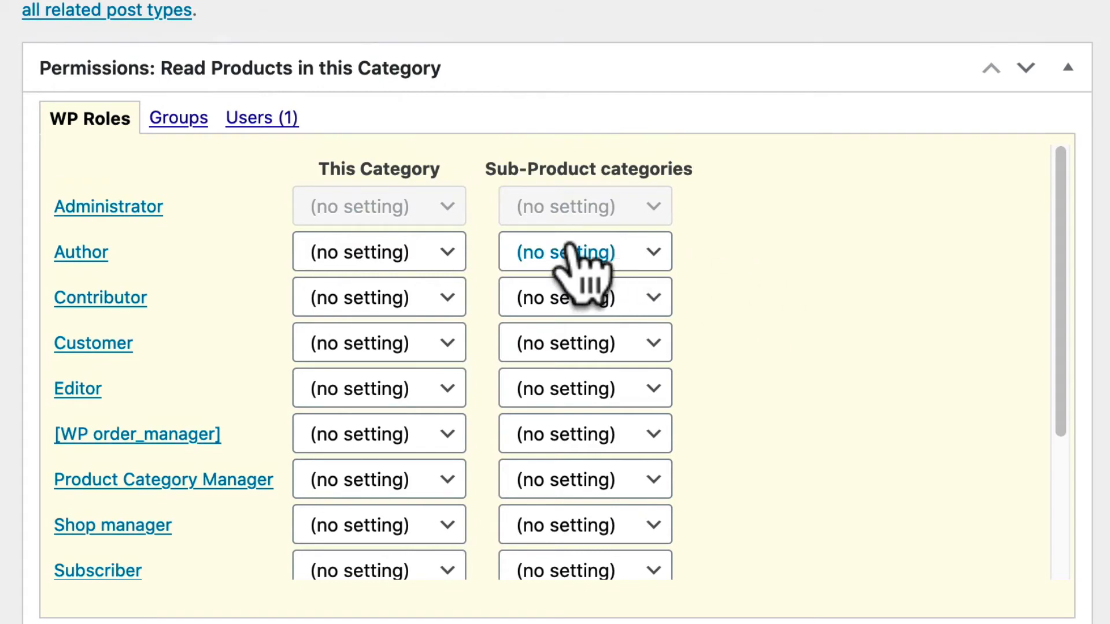
{"action": "scroll", "coordinate": [255, 370], "scroll_direction": "down", "scroll_amount": 2}
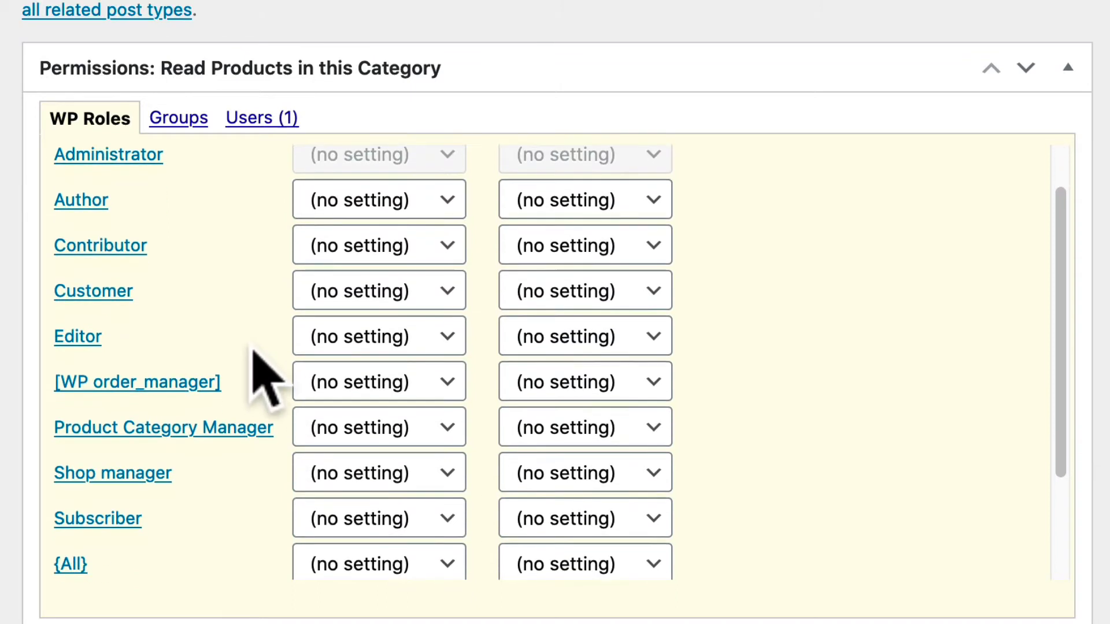
{"action": "left_click", "coordinate": [329, 428]}
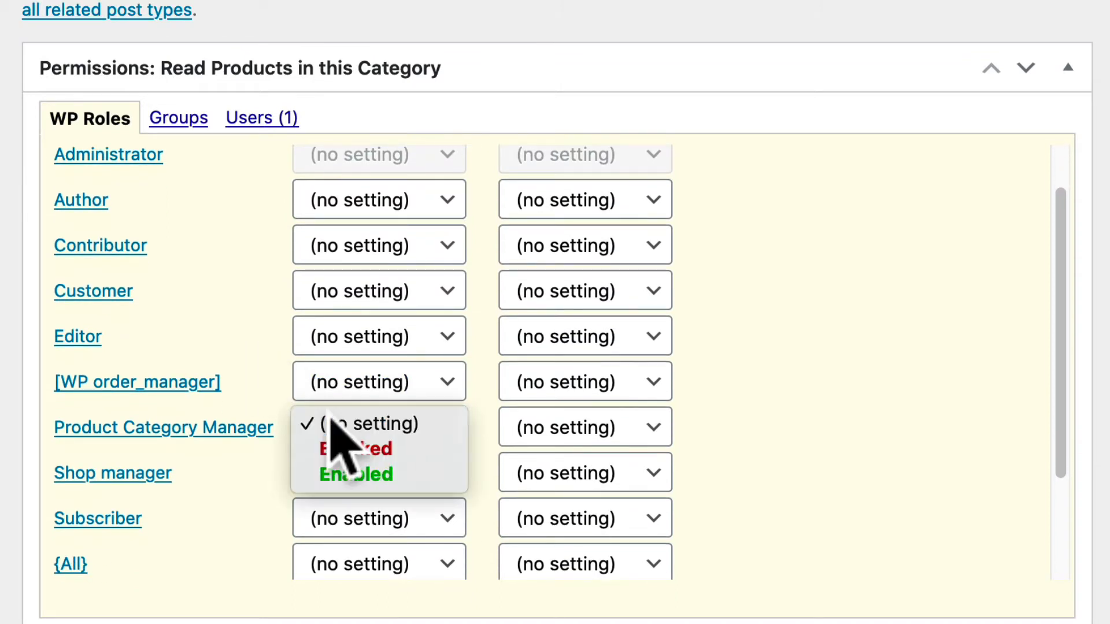
{"action": "left_click", "coordinate": [353, 474]}
{"action": "left_click", "coordinate": [561, 426]}
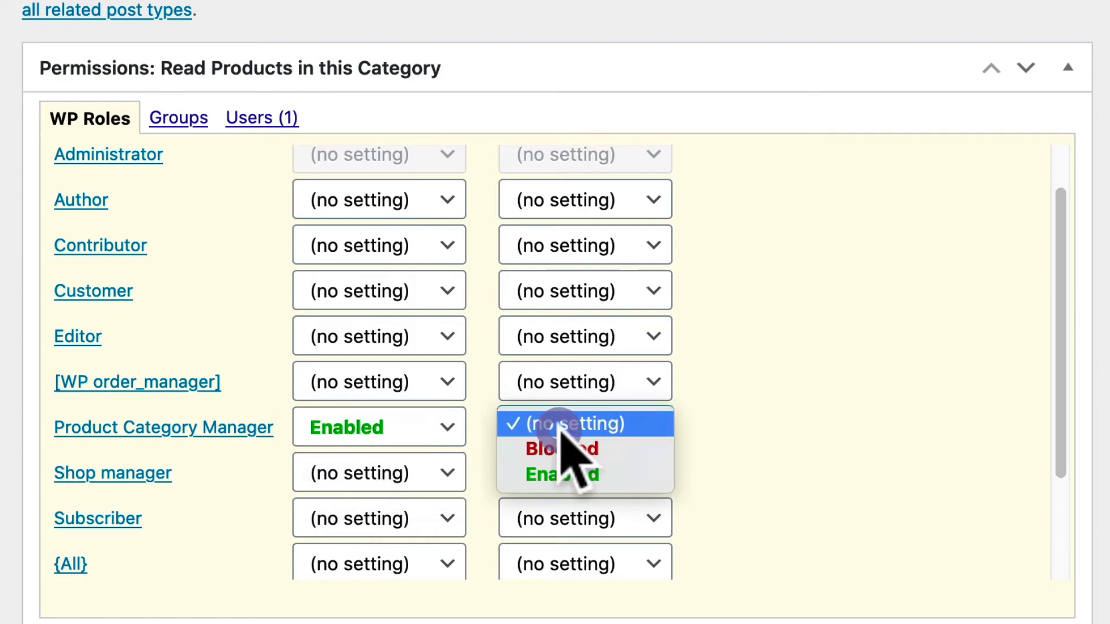
{"action": "left_click", "coordinate": [562, 474]}
- Enable editing products in Penguin Socks for the Product Category Manager role, for both this category and sub-product categories
{"action": "scroll", "coordinate": [556, 312], "scroll_direction": "down", "scroll_amount": 10}
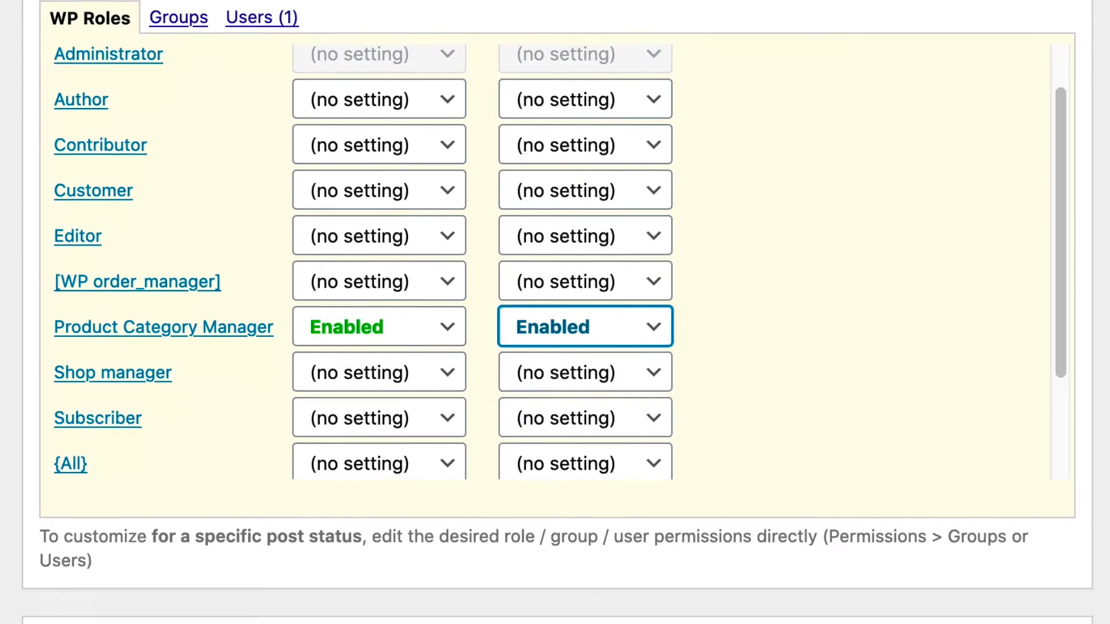
{"action": "scroll", "coordinate": [555, 312], "scroll_direction": "down", "scroll_amount": 5}
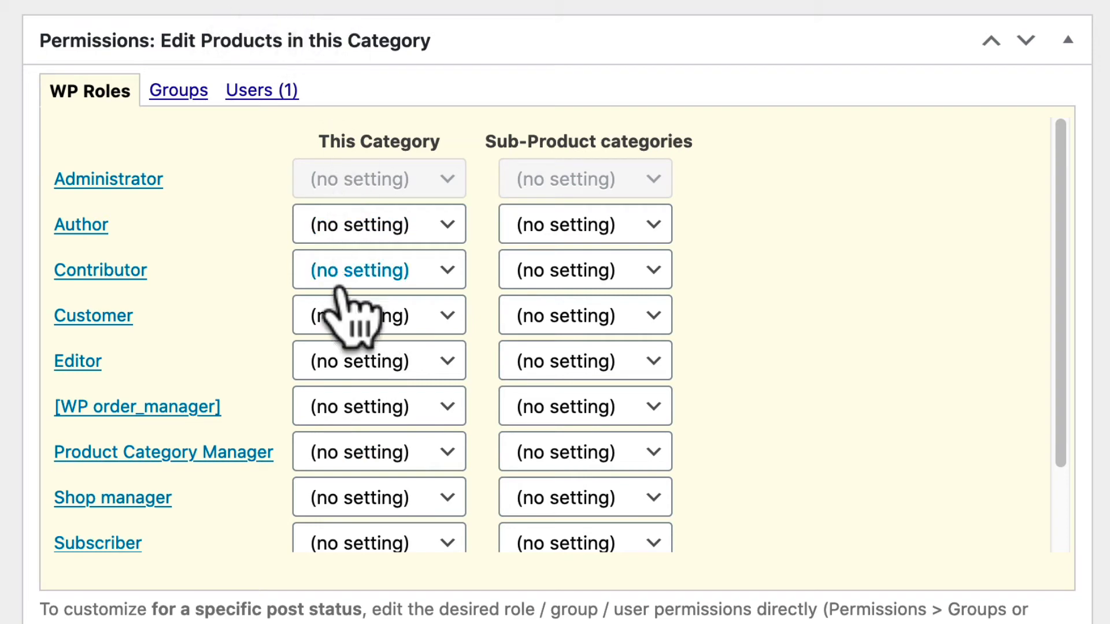
{"action": "left_click", "coordinate": [358, 457]}
{"action": "left_click", "coordinate": [355, 503]}
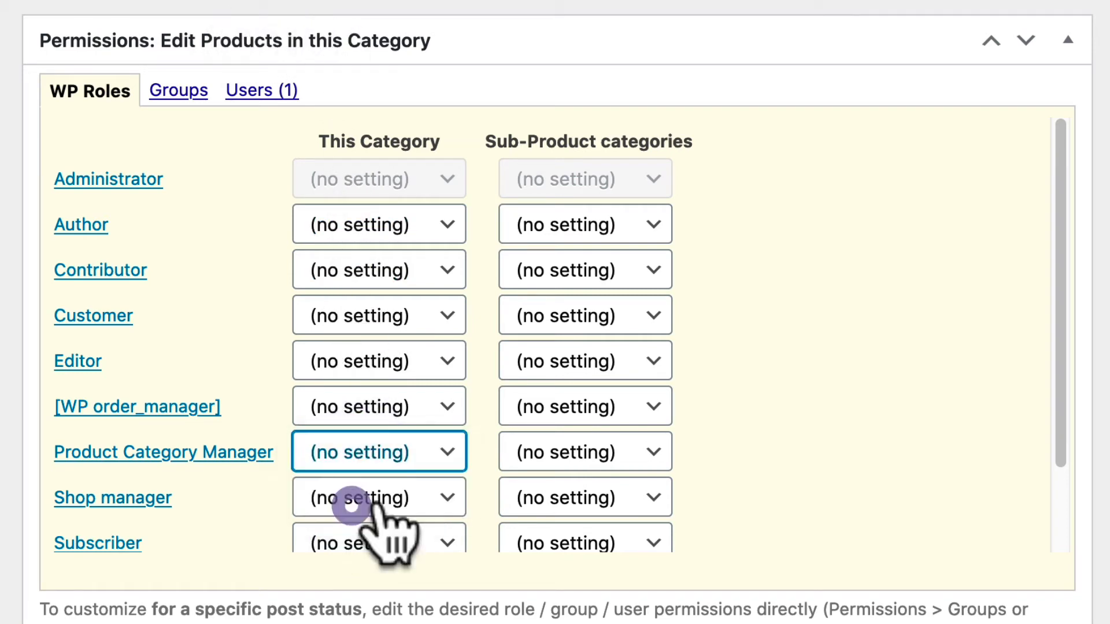
{"action": "left_click", "coordinate": [552, 465]}
{"action": "left_click", "coordinate": [546, 498]}
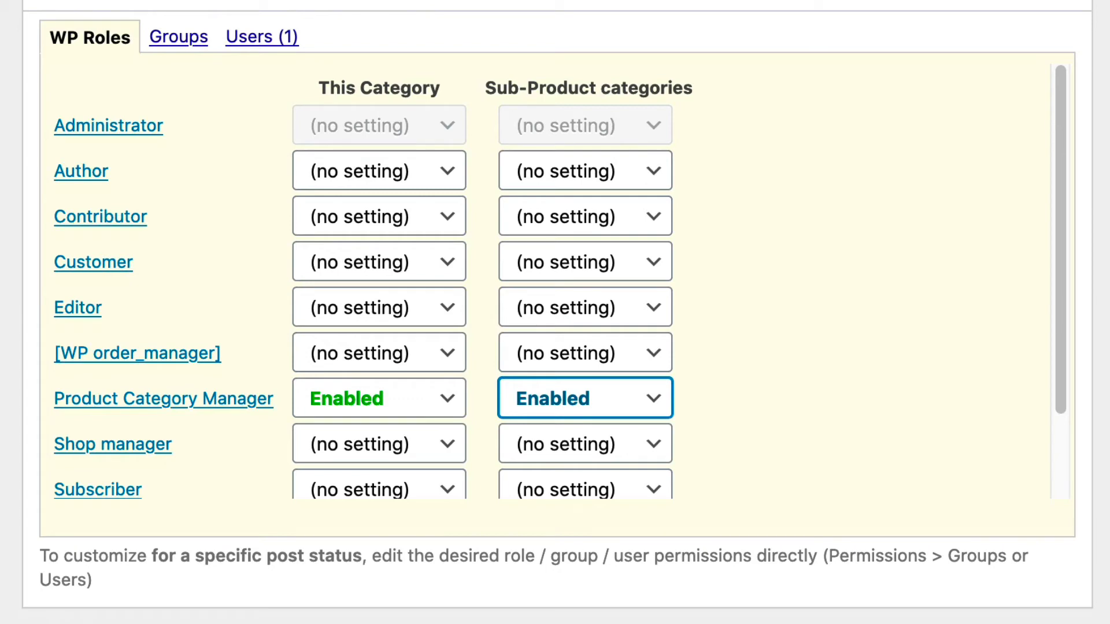
- Enable assigning Penguin Socks and its sub-product categories to products for the Product Category Manager role, and update the category
{"action": "scroll", "coordinate": [555, 312], "scroll_direction": "down", "scroll_amount": 8}
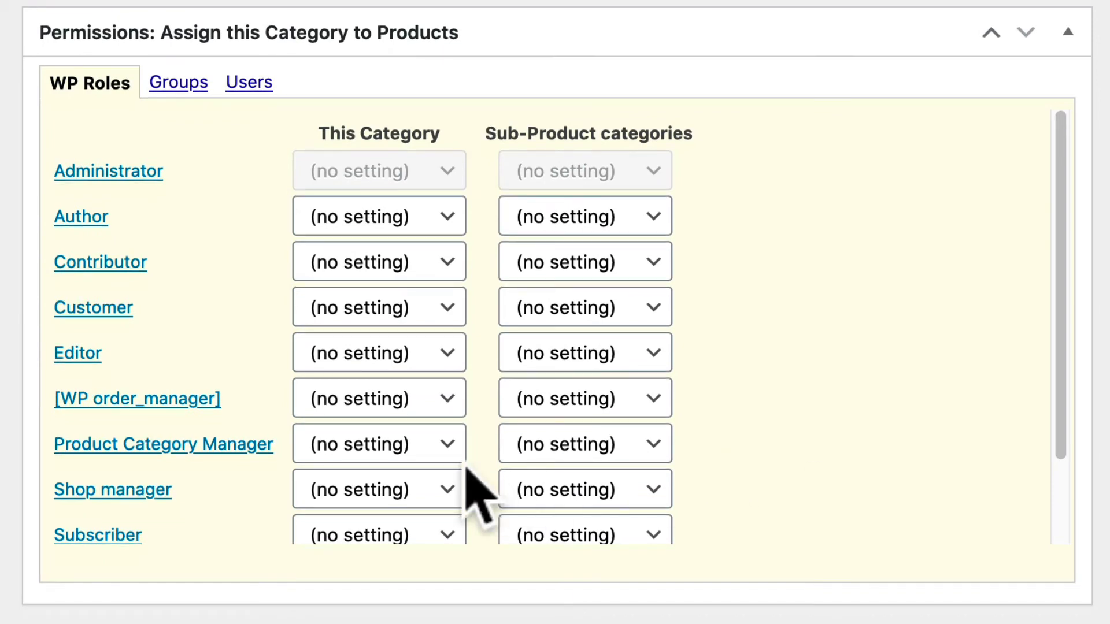
{"action": "left_click", "coordinate": [408, 456]}
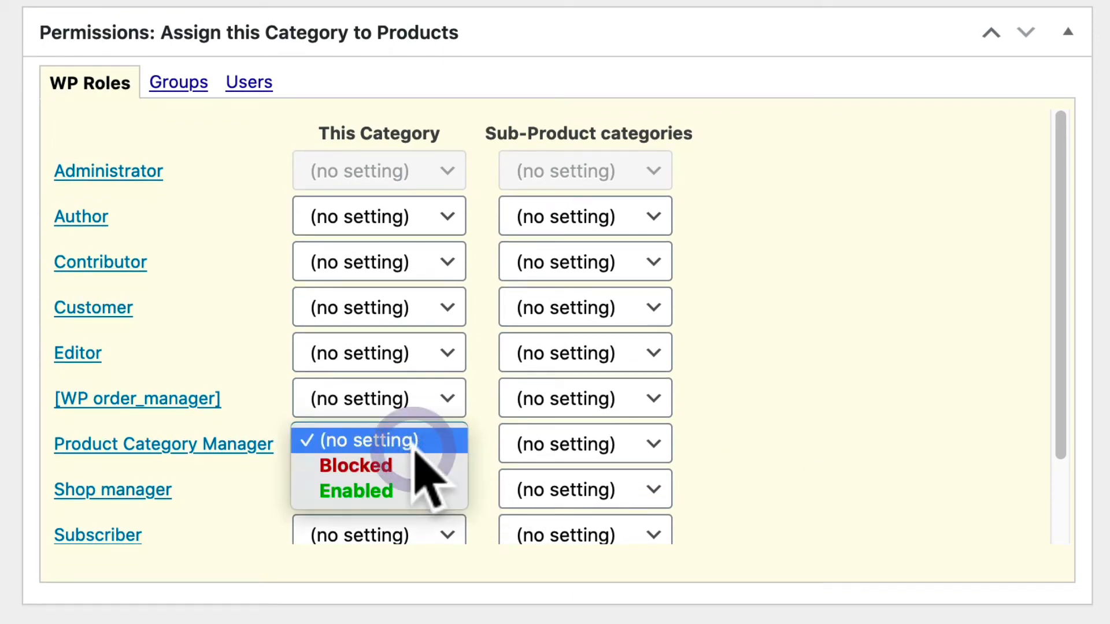
{"action": "left_click", "coordinate": [386, 490]}
{"action": "left_click", "coordinate": [524, 451]}
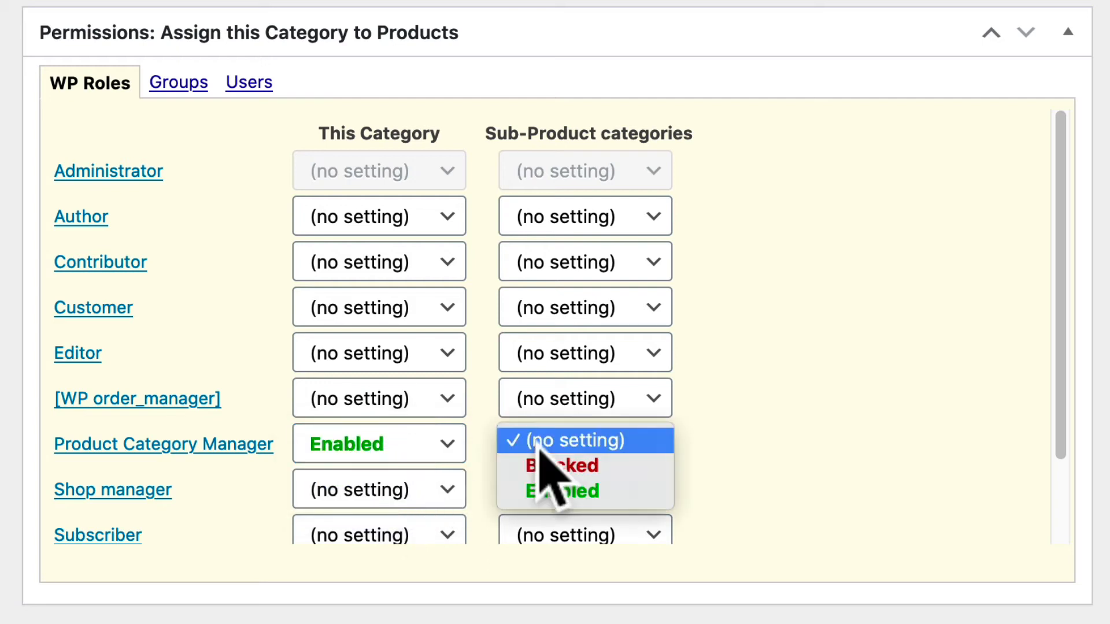
{"action": "left_click", "coordinate": [536, 491]}
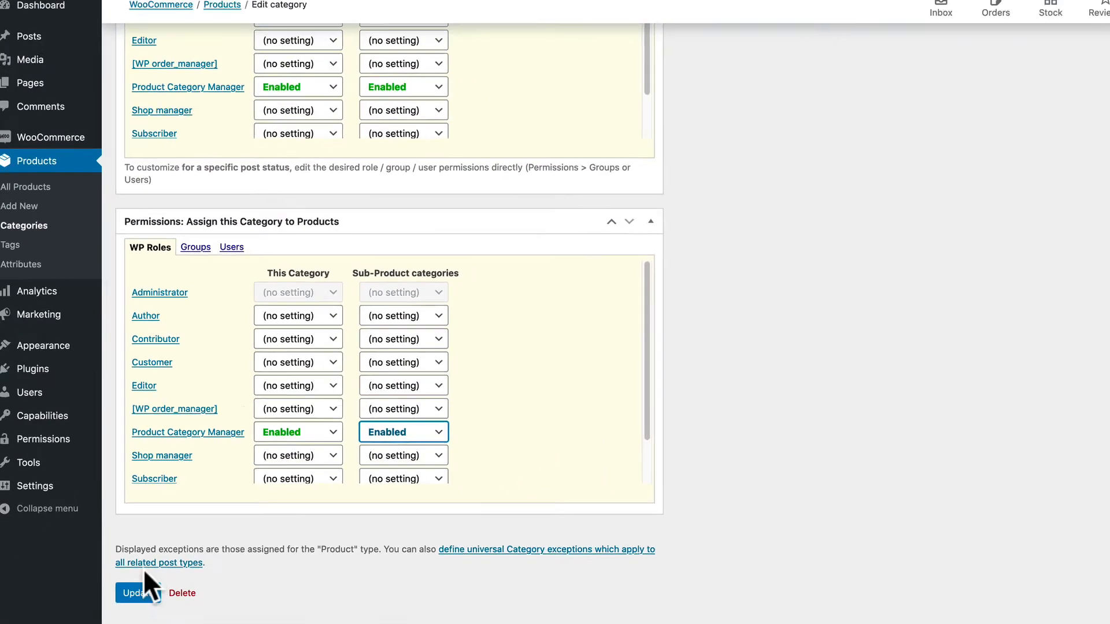
{"action": "left_click", "coordinate": [140, 585]}
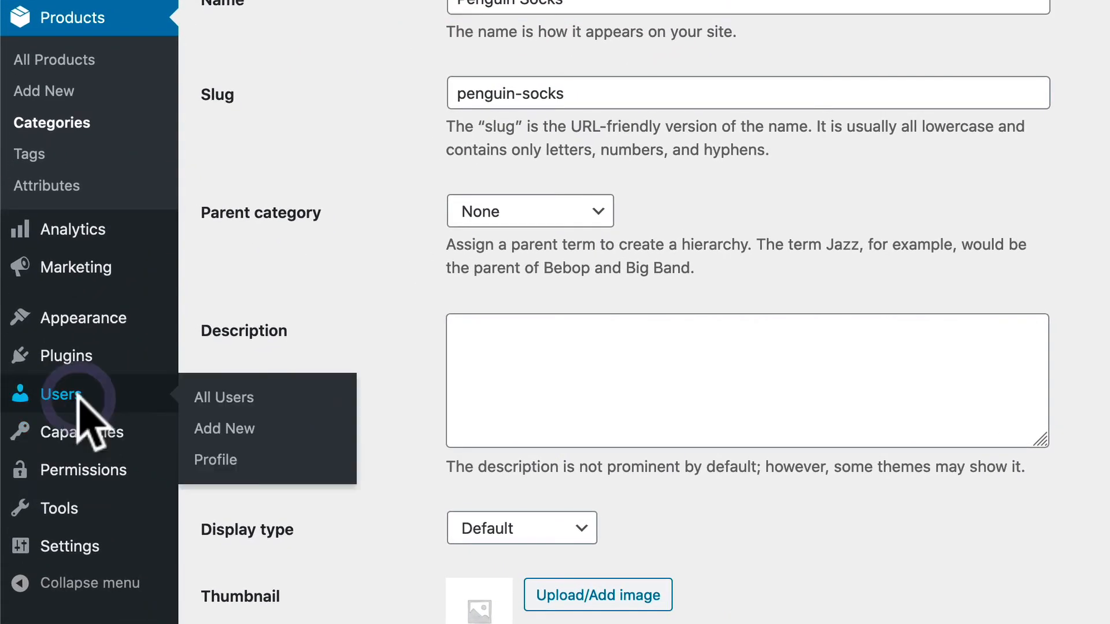
- Change the Subscriber user's role to Product Category Manager and update the user
{"action": "left_click", "coordinate": [76, 400]}
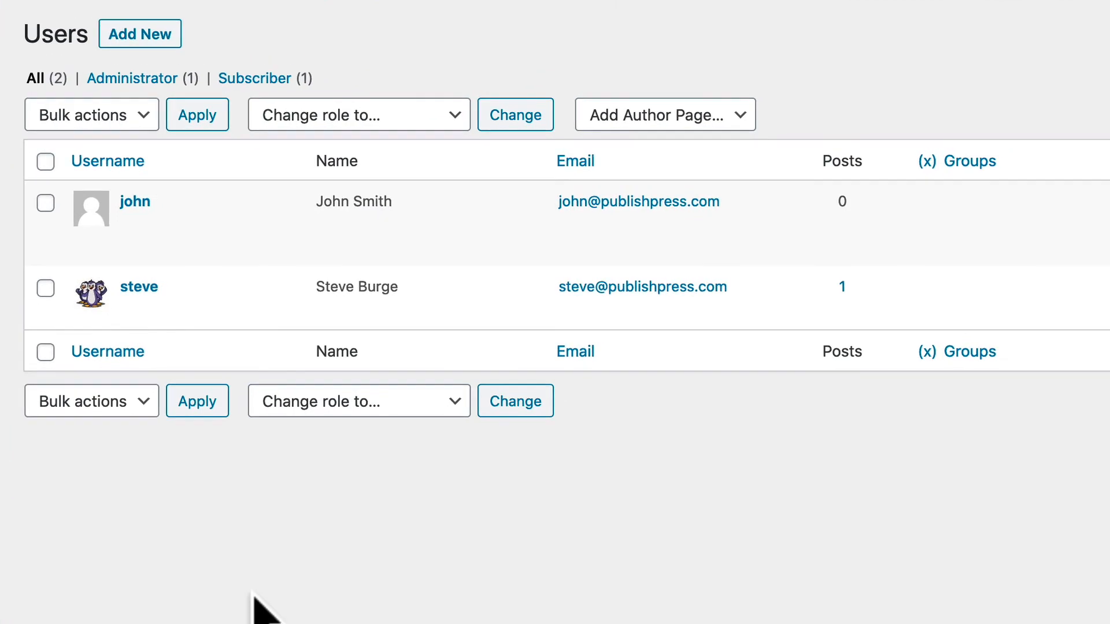
{"action": "mouse_move", "coordinate": [158, 219]}
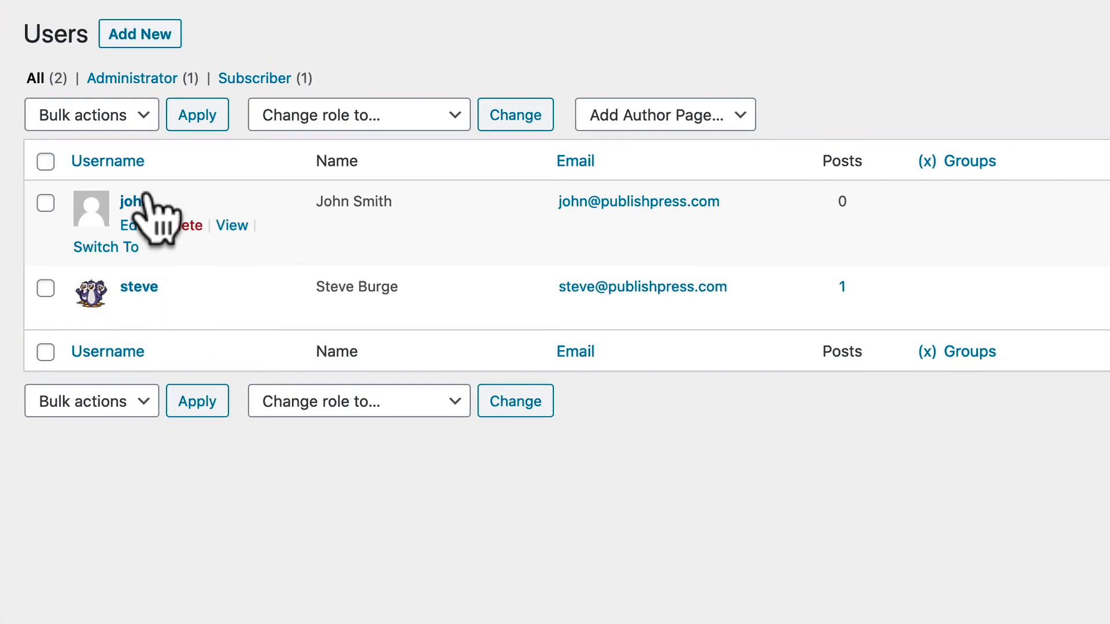
{"action": "left_click", "coordinate": [129, 225]}
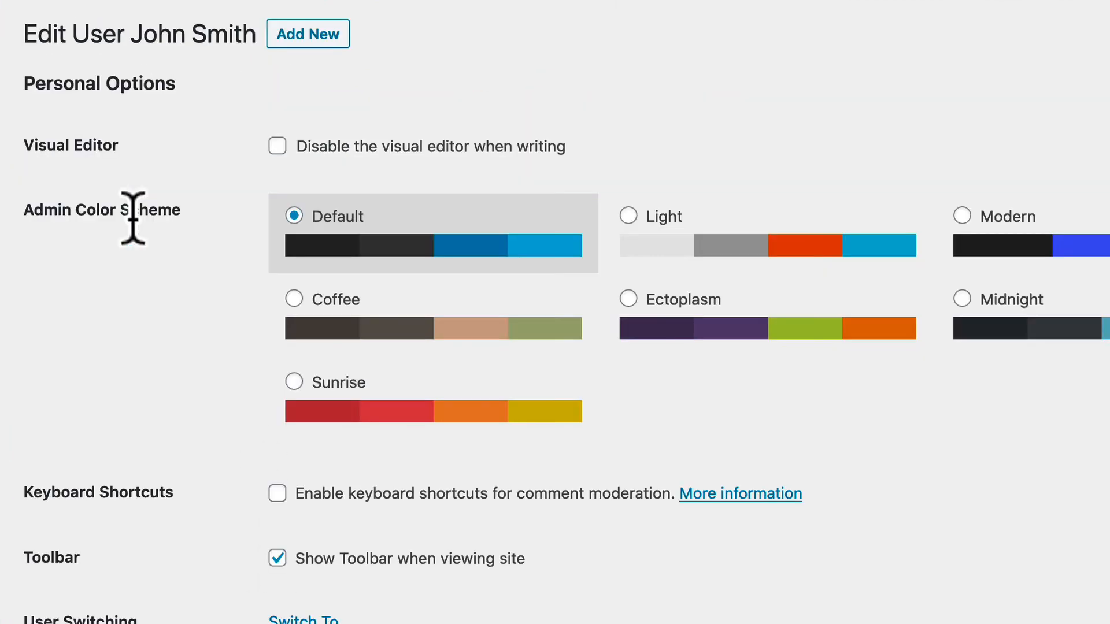
{"action": "scroll", "coordinate": [556, 313], "scroll_direction": "down", "scroll_amount": 5}
{"action": "left_click", "coordinate": [335, 507]}
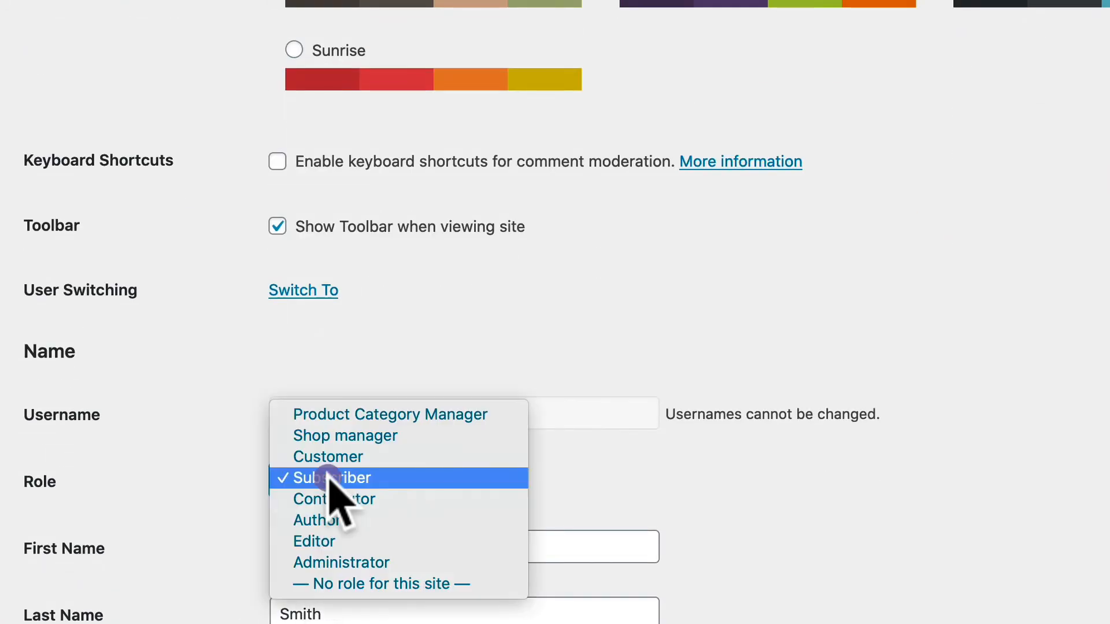
{"action": "left_click", "coordinate": [338, 414]}
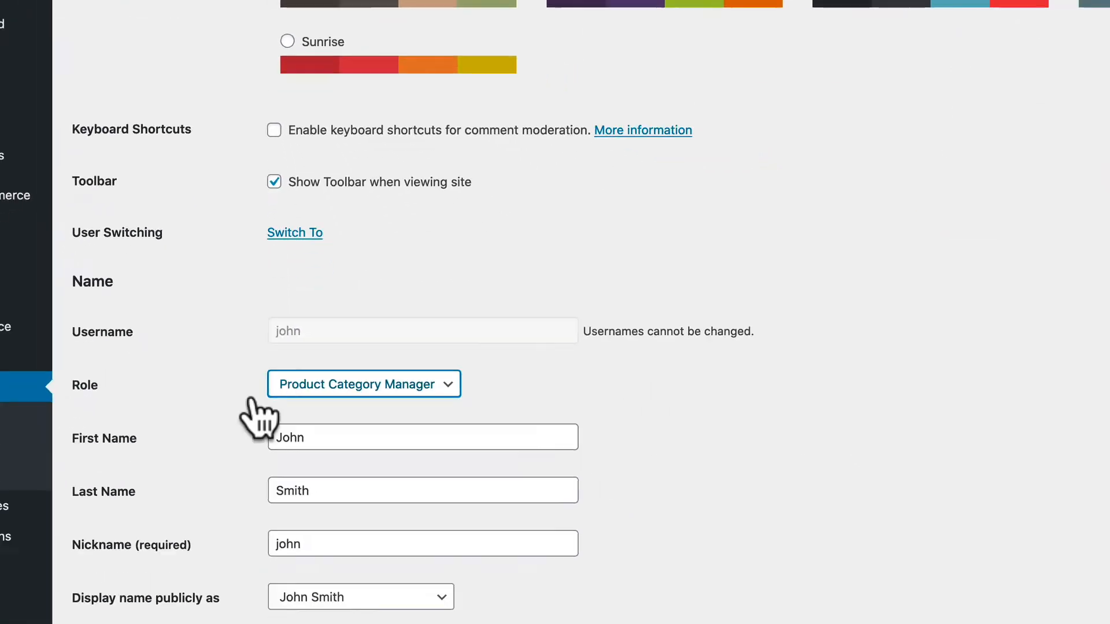
{"action": "scroll", "coordinate": [193, 531], "scroll_direction": "down", "scroll_amount": 10}
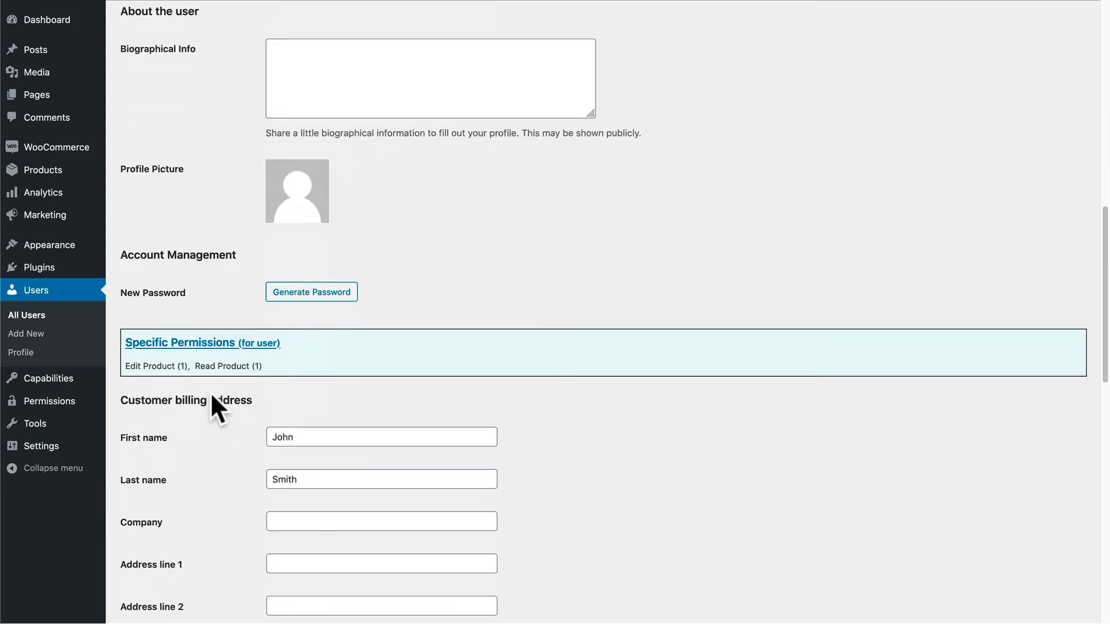
{"action": "scroll", "coordinate": [212, 396], "scroll_direction": "down", "scroll_amount": 15}
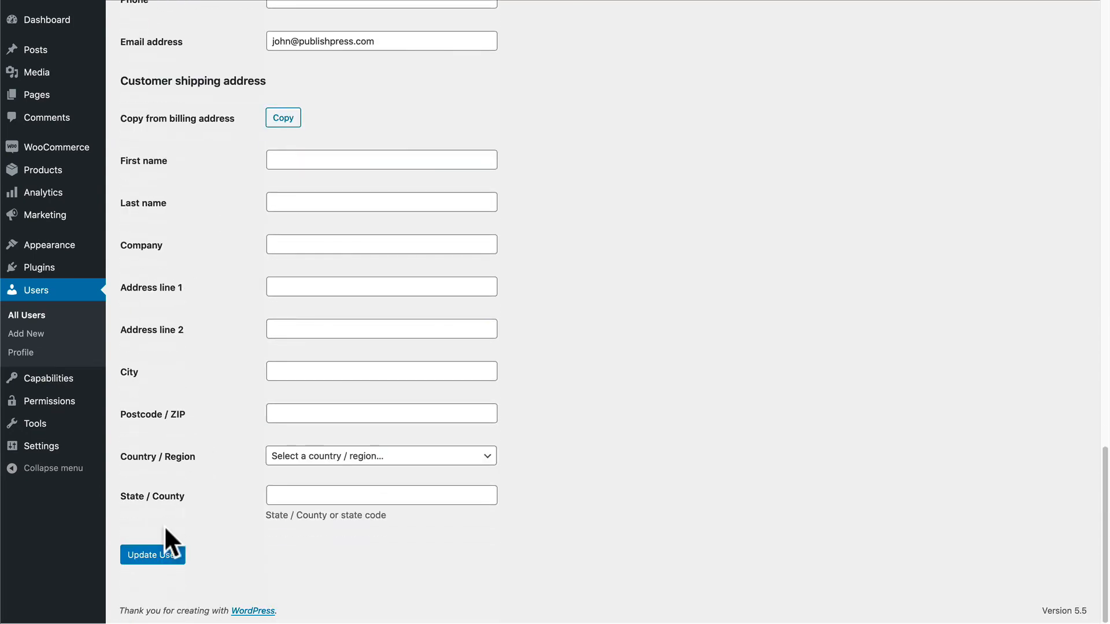
{"action": "left_click", "coordinate": [155, 557]}
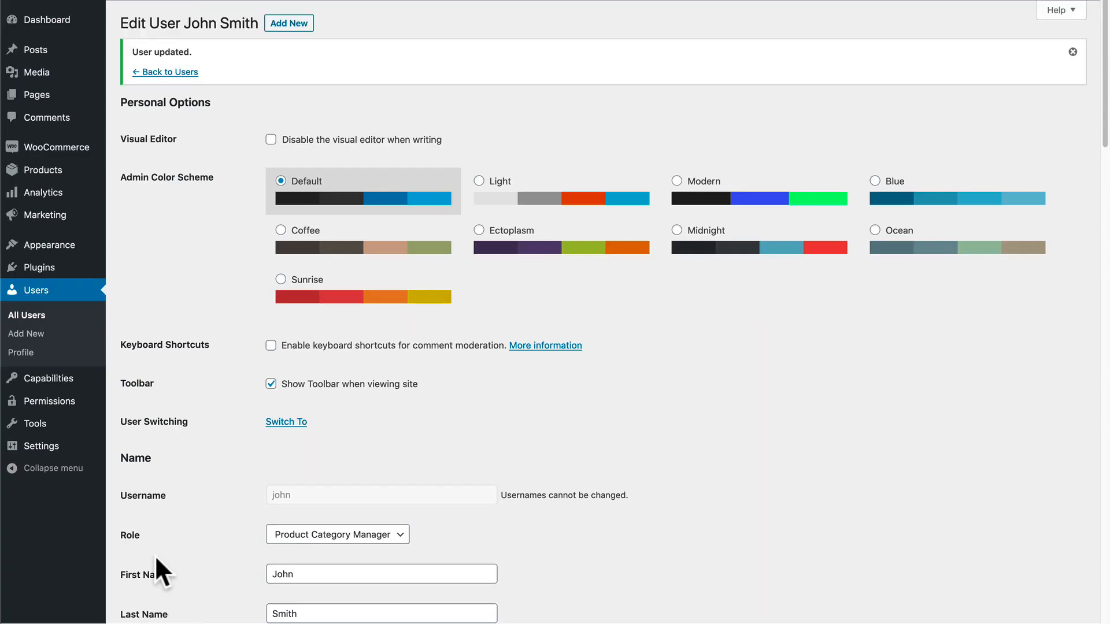
- Switch to the account of the Product Category Manager user and display its list of all products
{"action": "left_click", "coordinate": [32, 314]}
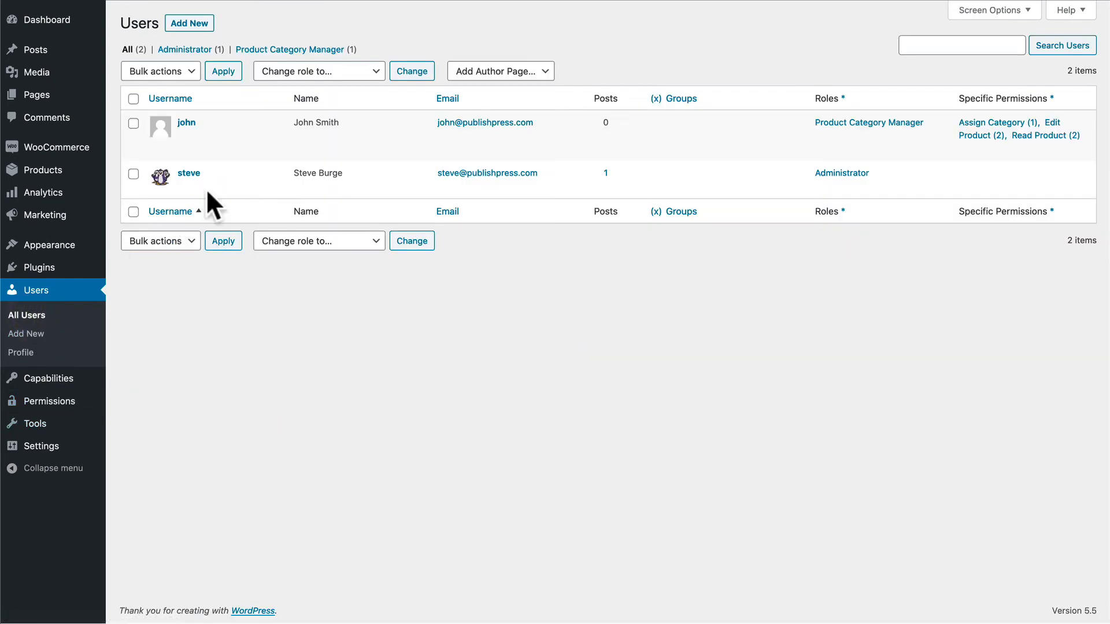
{"action": "mouse_move", "coordinate": [216, 137]}
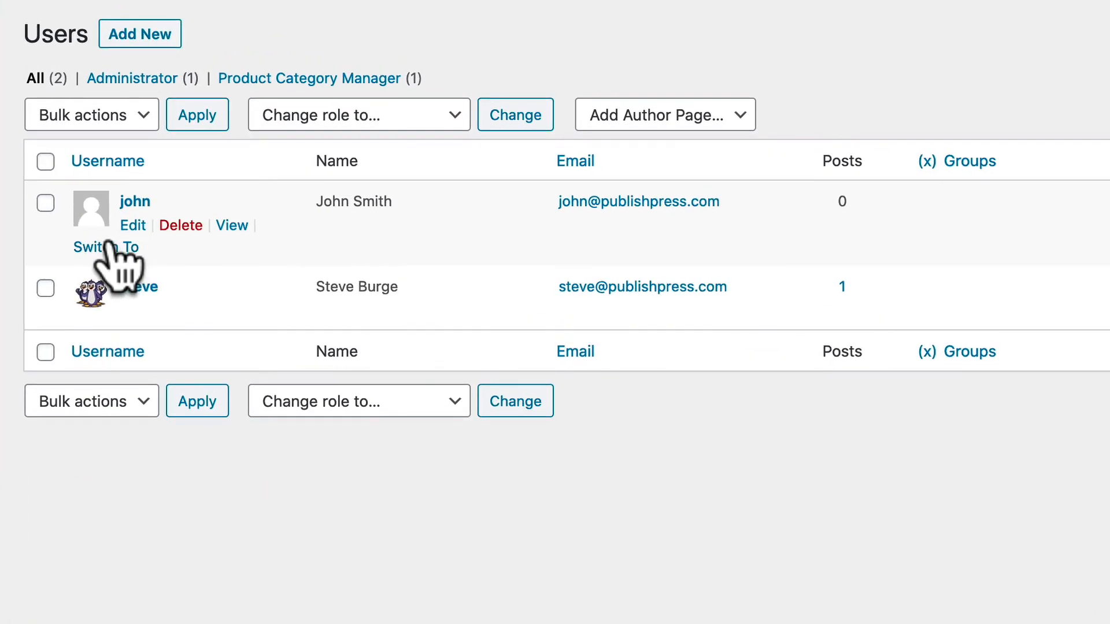
{"action": "left_click", "coordinate": [110, 247]}
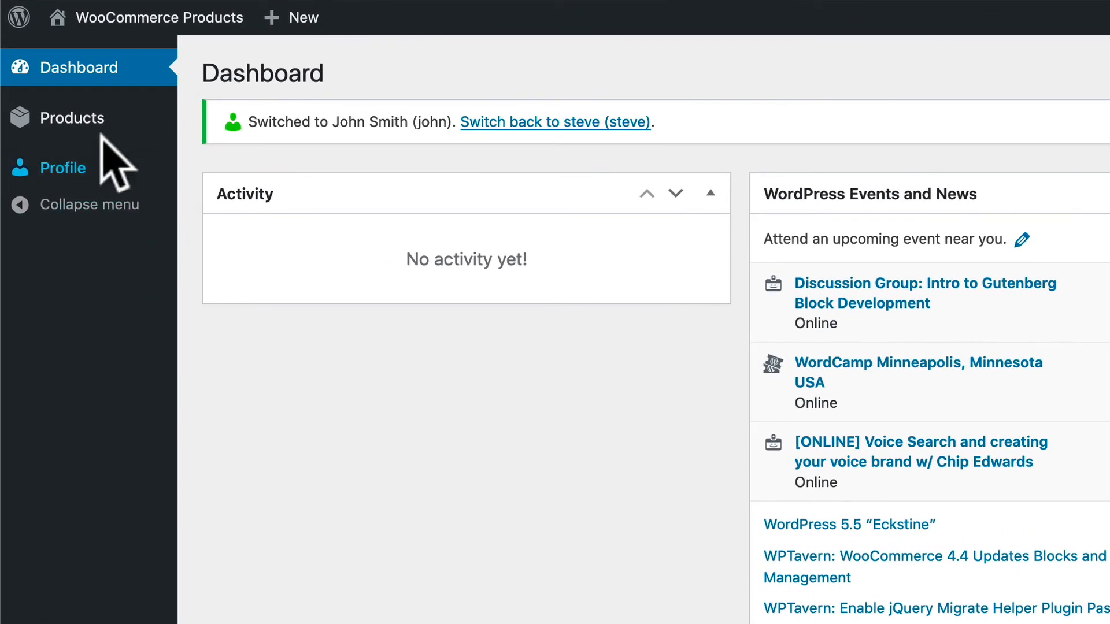
{"action": "mouse_move", "coordinate": [52, 123]}
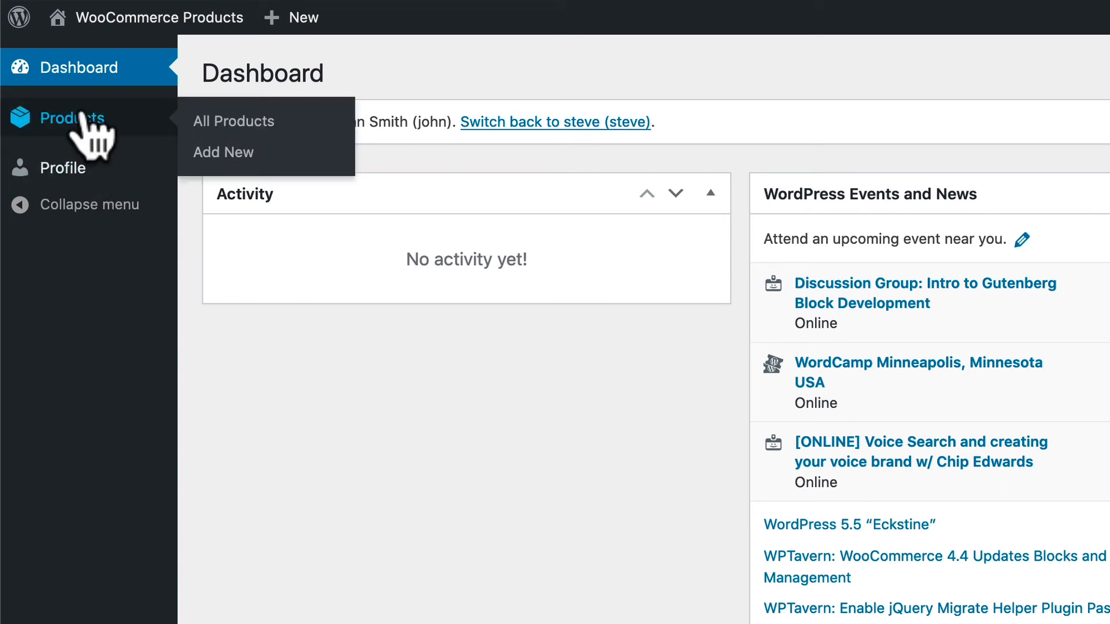
{"action": "left_click", "coordinate": [192, 121]}
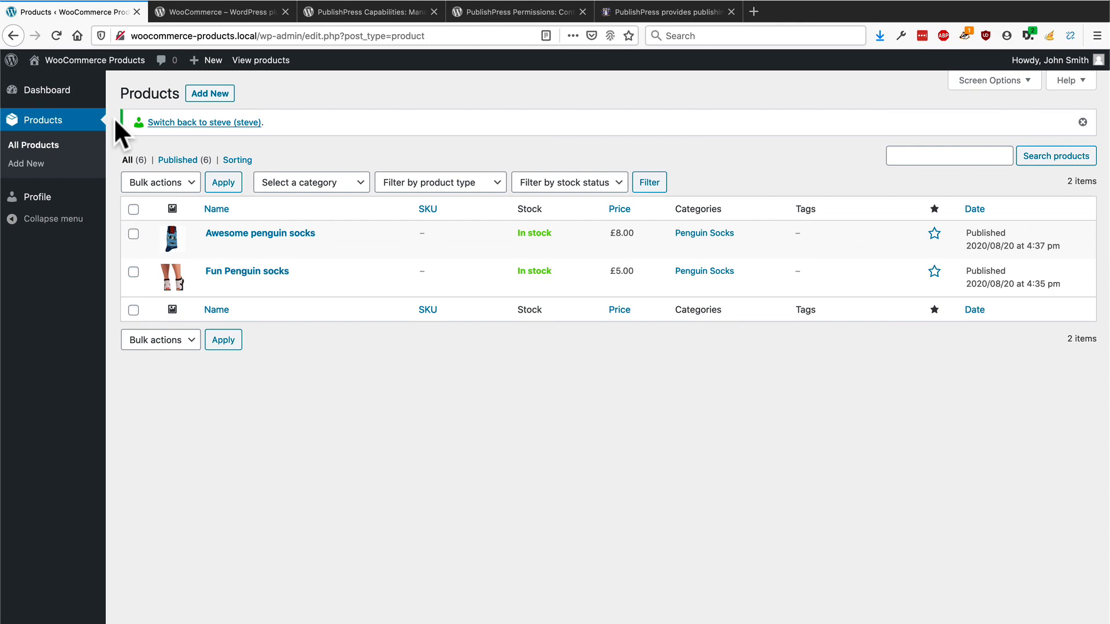
- View the PublishPress Permissions plugin page on WordPress.org and the publishpress.com home page
{"action": "left_click", "coordinate": [500, 15]}
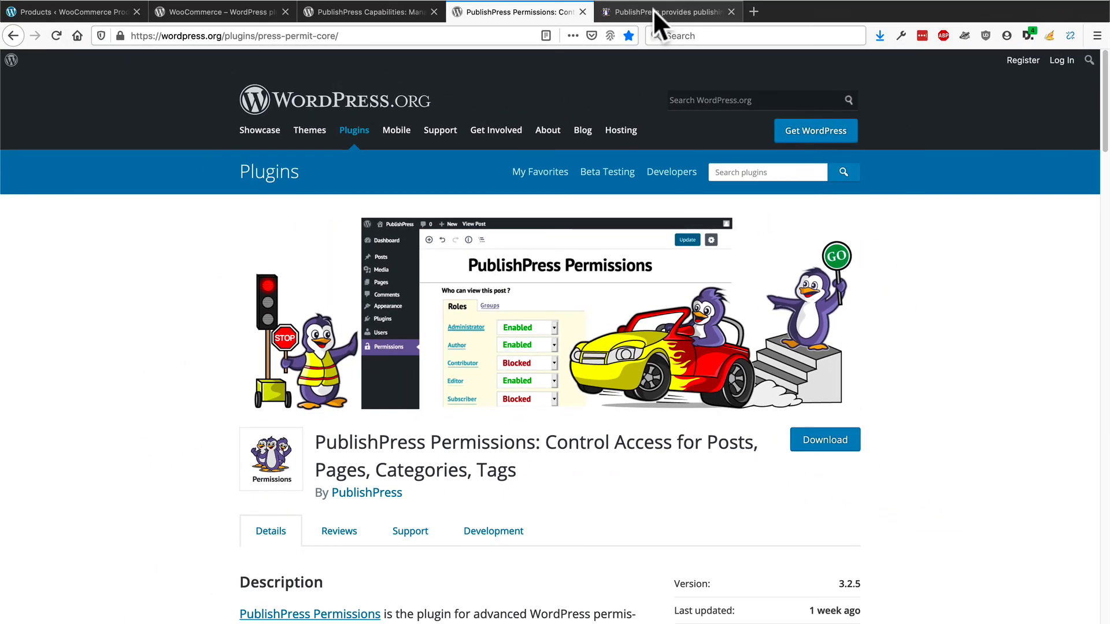
{"action": "left_click", "coordinate": [653, 10]}
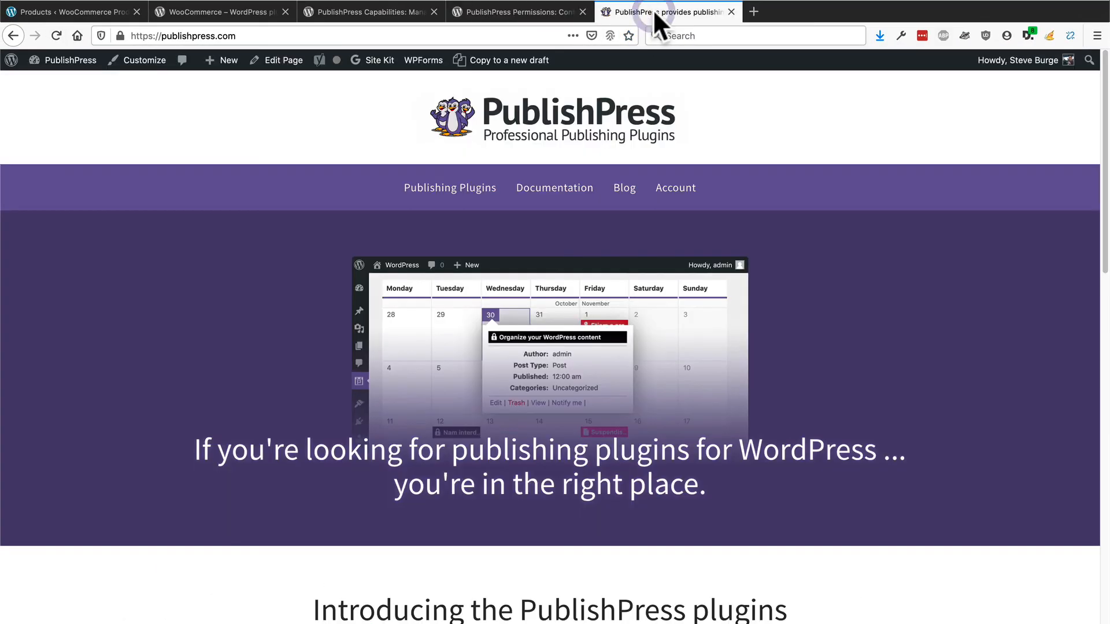